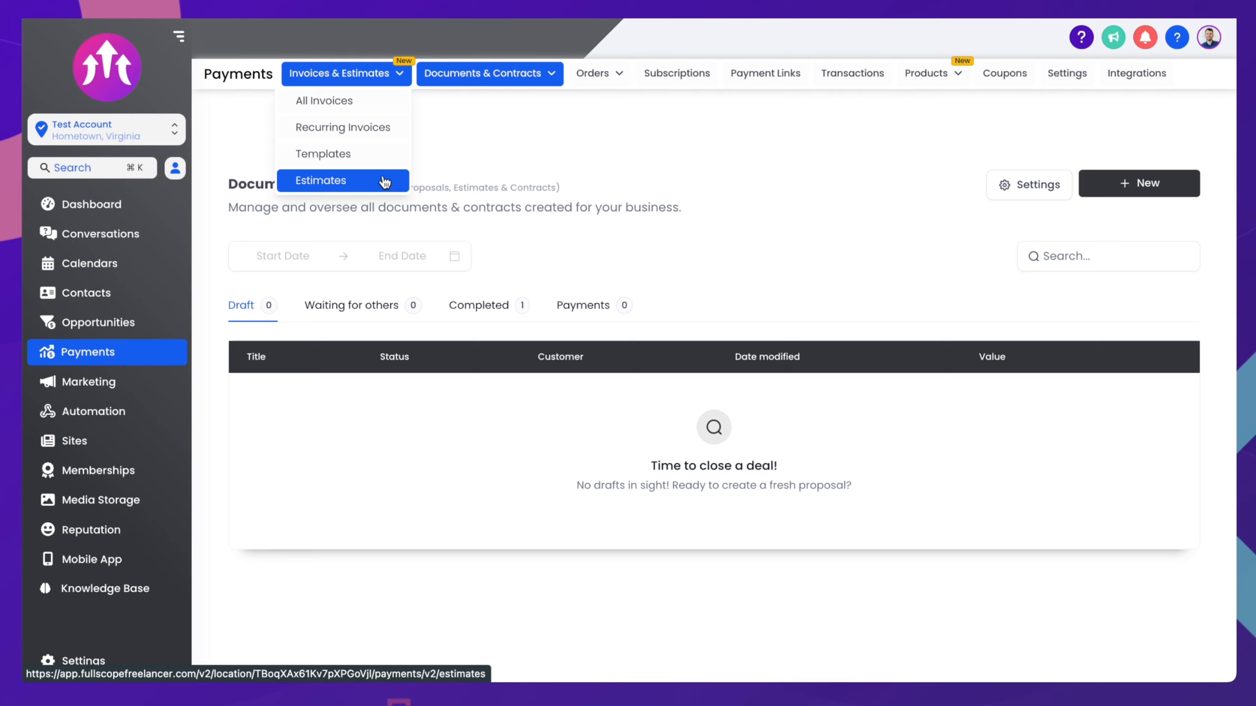
Step: Create a new document from scratch in Documents & Contracts
mouse_move(525, 82)
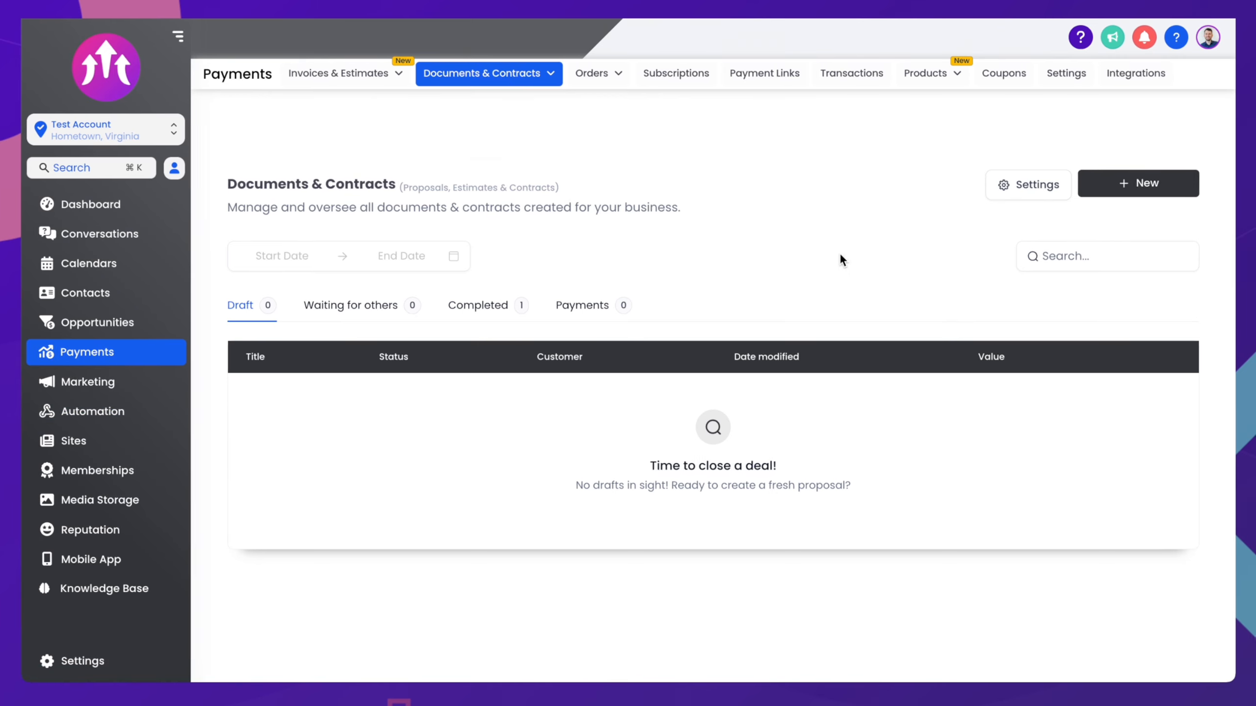
left_click(1126, 184)
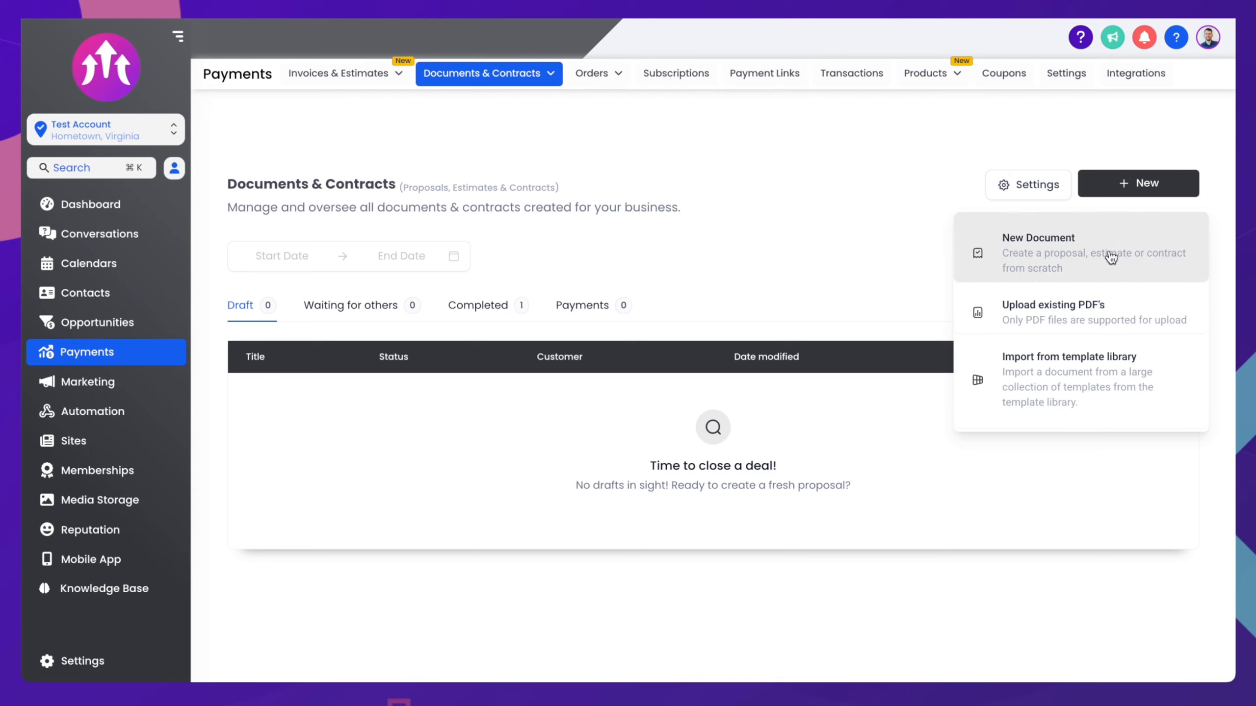
left_click(1070, 266)
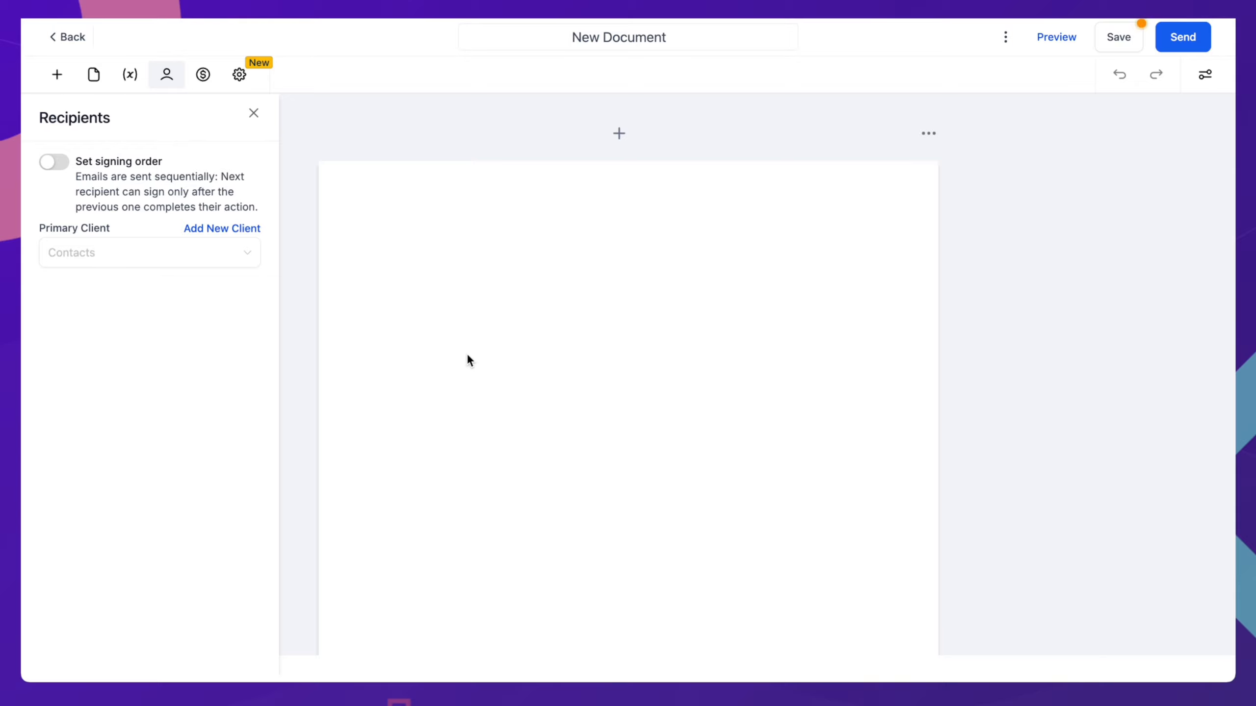
Step: Add an image block to the top of the blank page and fill it with logo.png from the media library
left_click(57, 74)
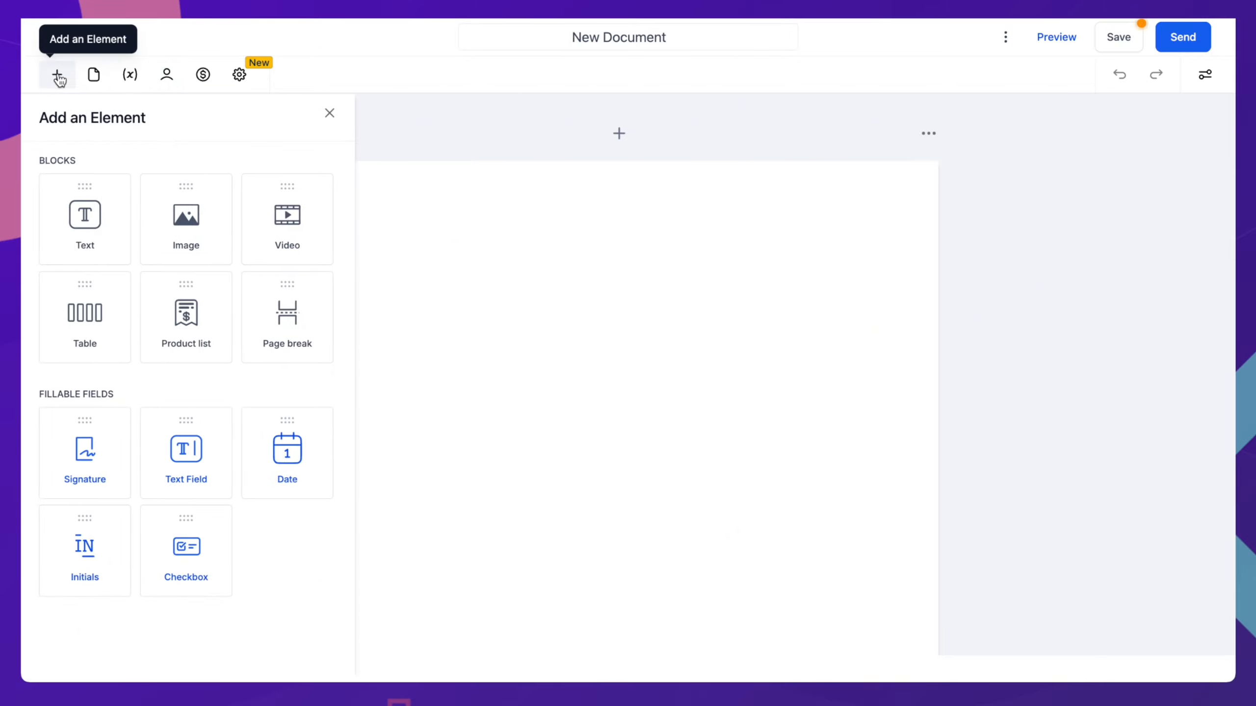
left_click_drag(172, 244, 528, 248)
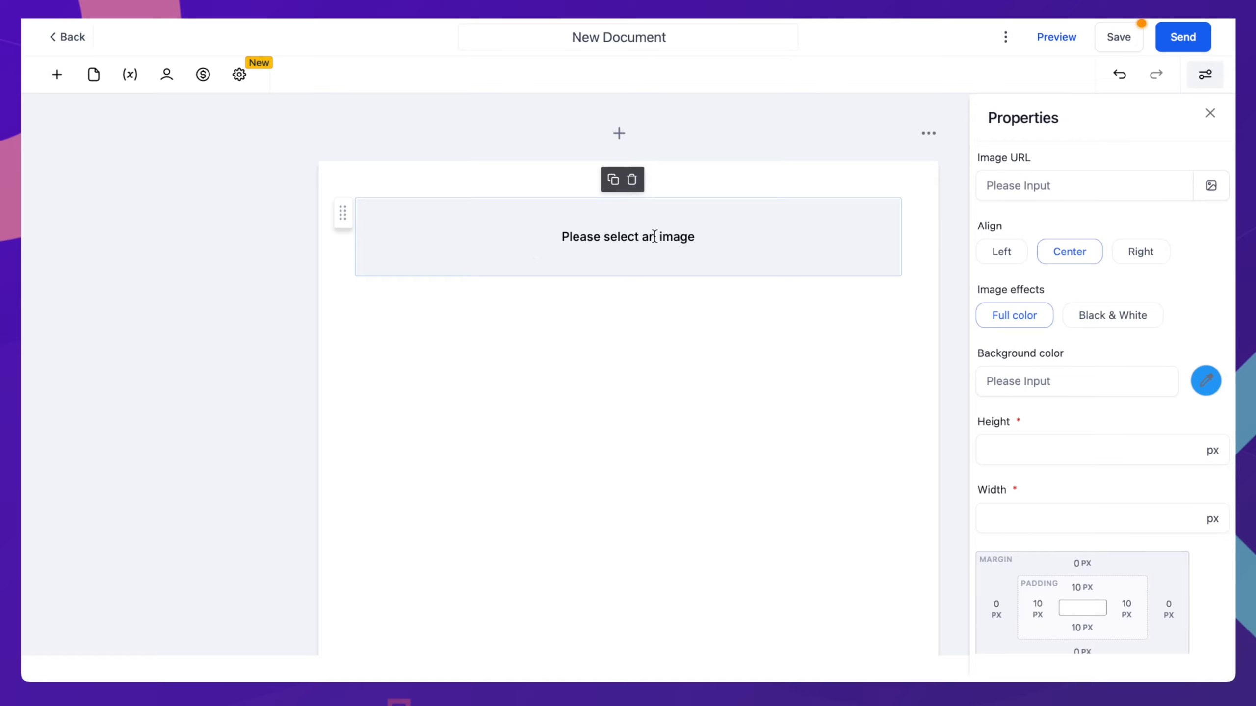
left_click(1211, 188)
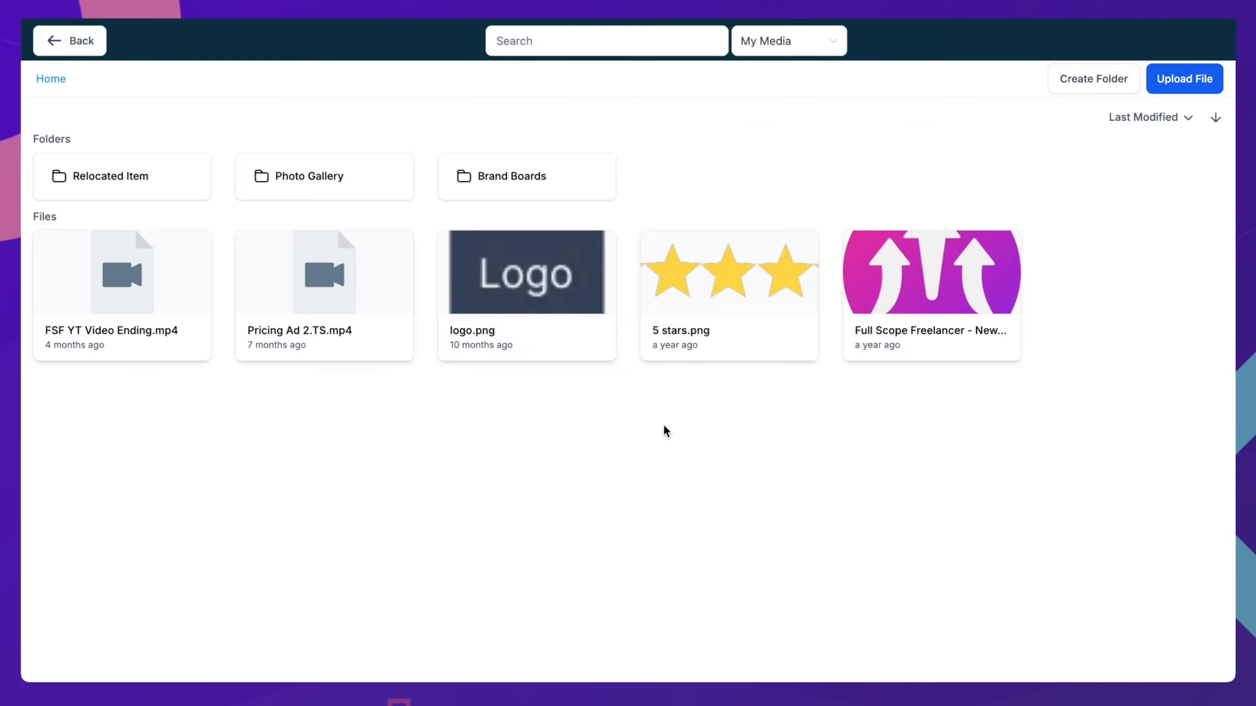
left_click(544, 282)
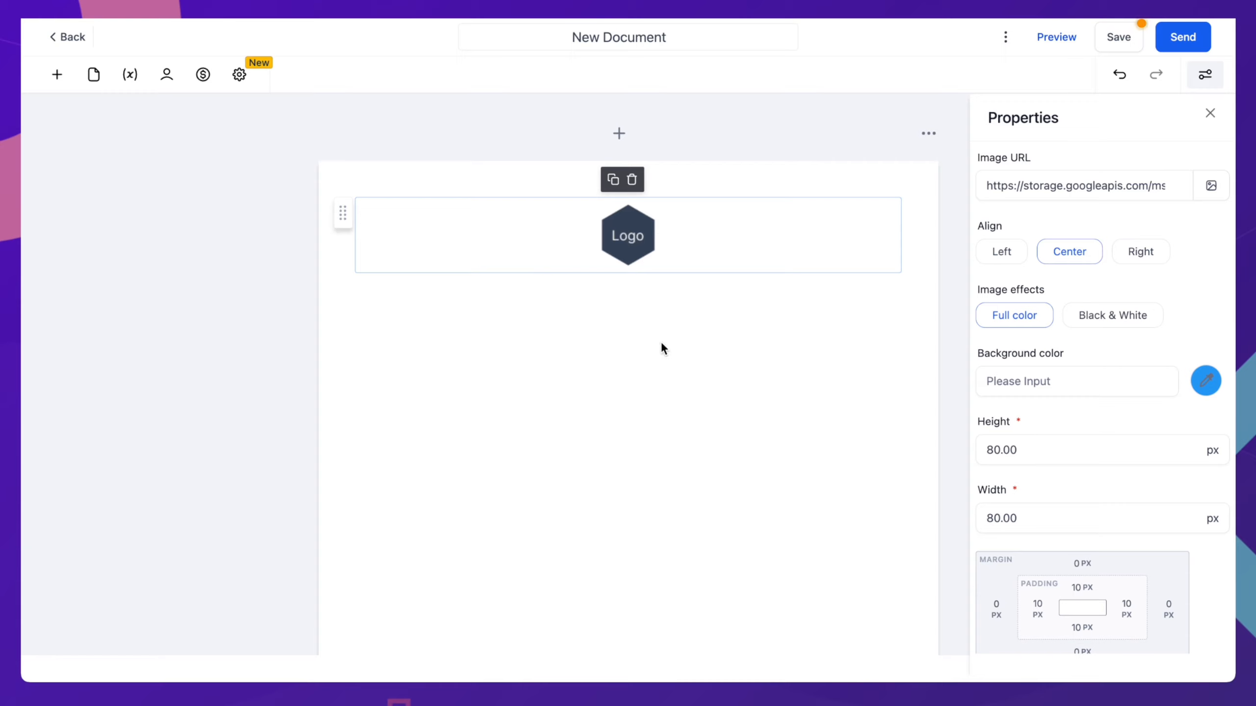
Step: Add a text block below the logo and replace its heading with "Project Proposal for COMPANY NAME"
left_click(56, 75)
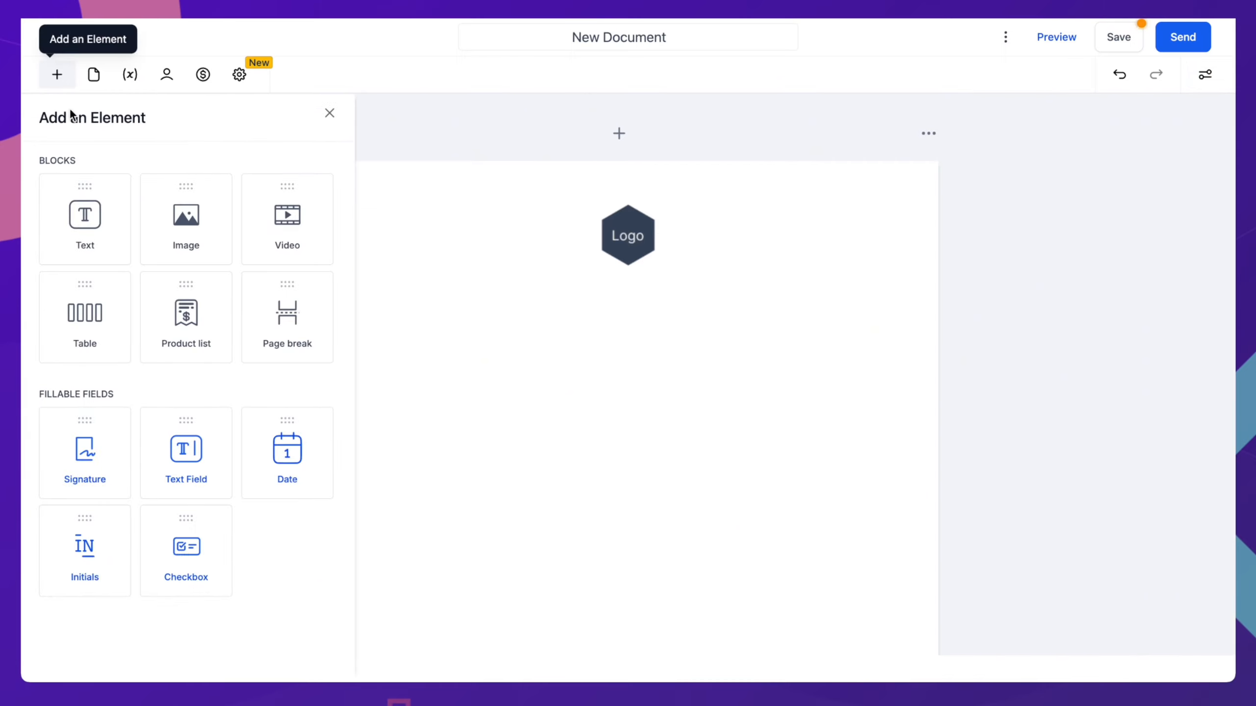
left_click_drag(93, 233, 556, 344)
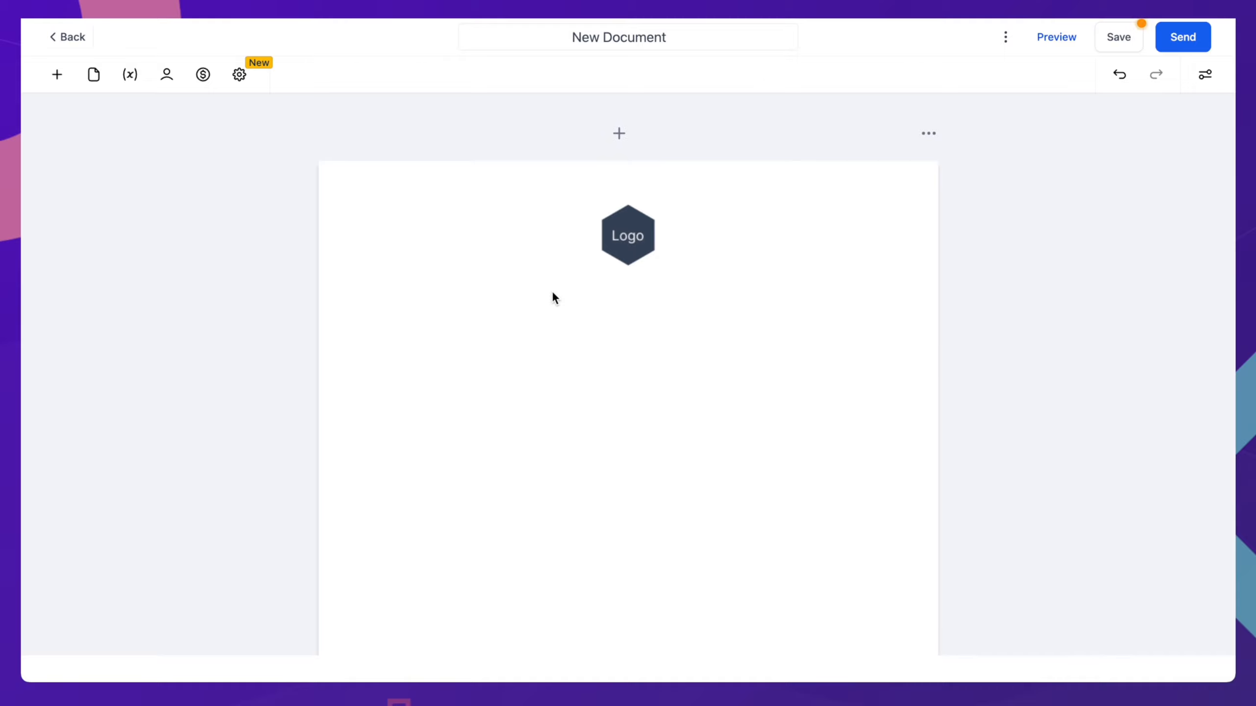
double_click(377, 311)
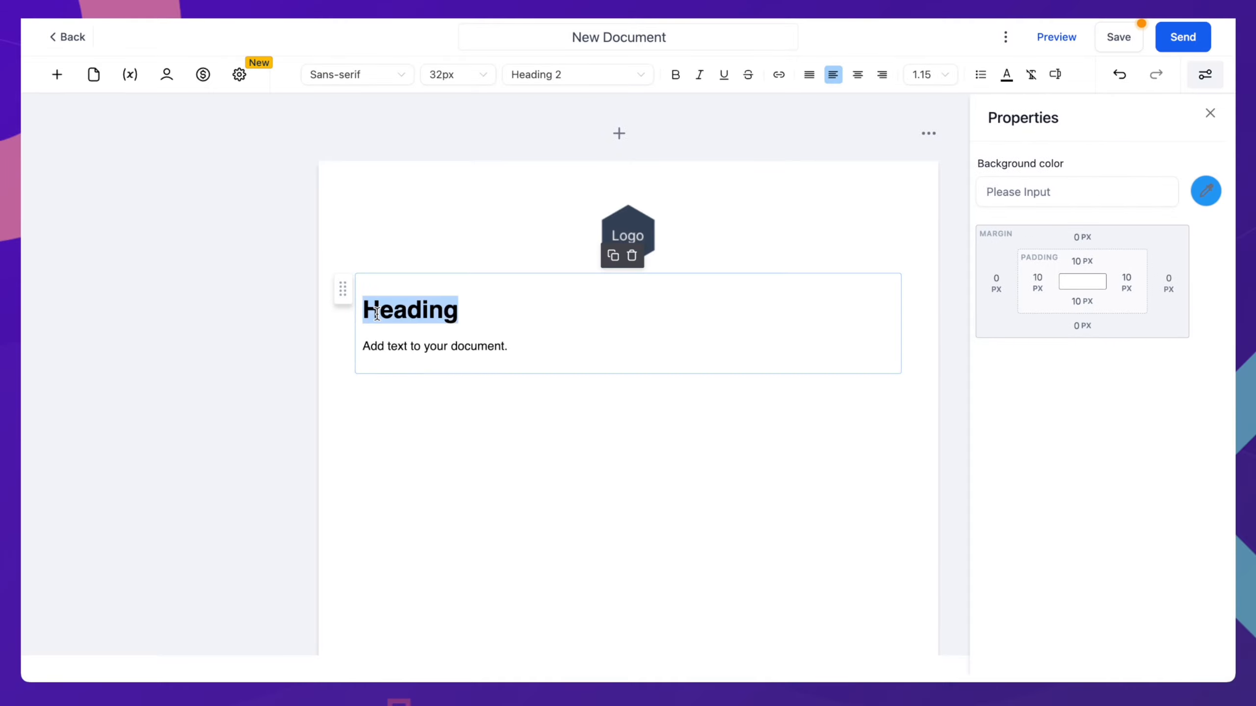
type("Project Prop")
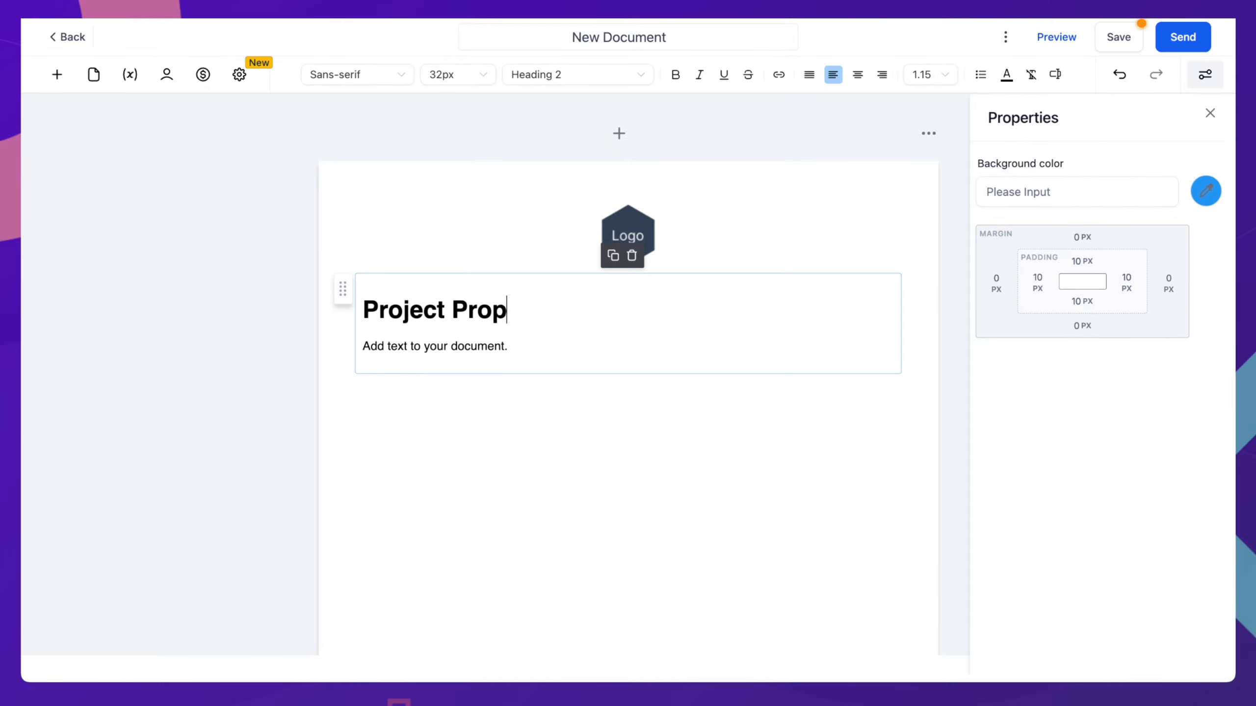
type("osal for COMPA")
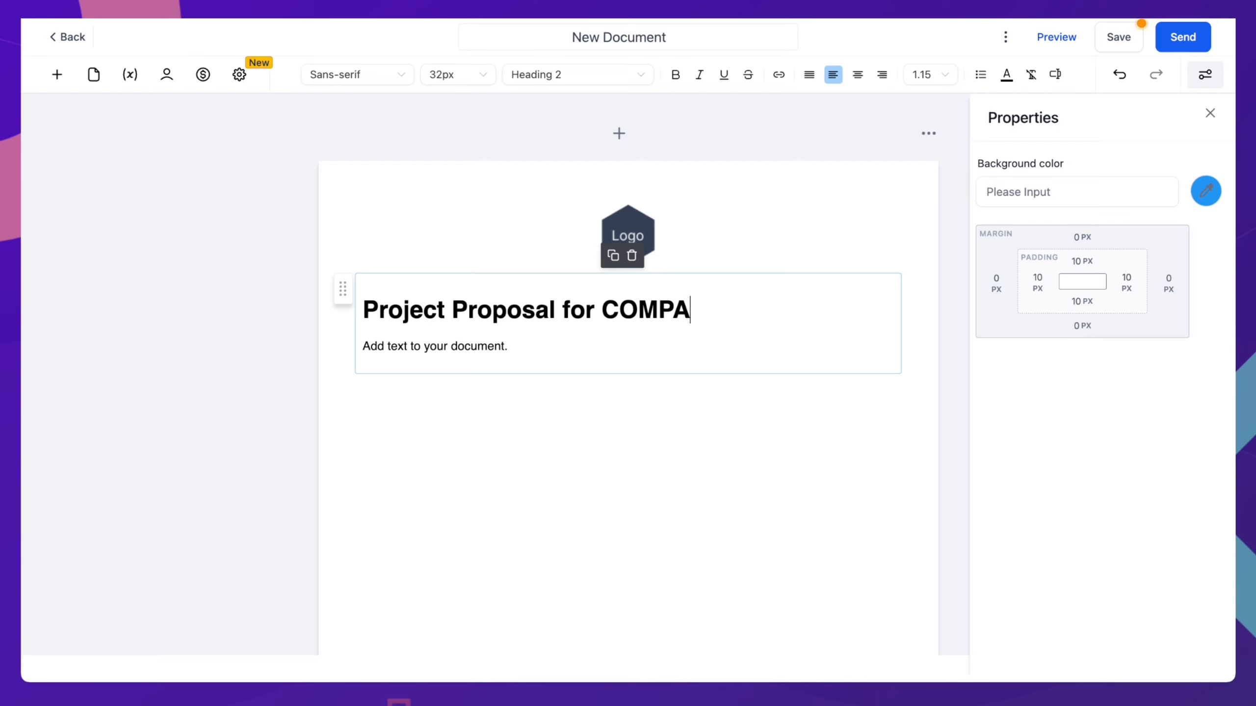
type("NY NAME")
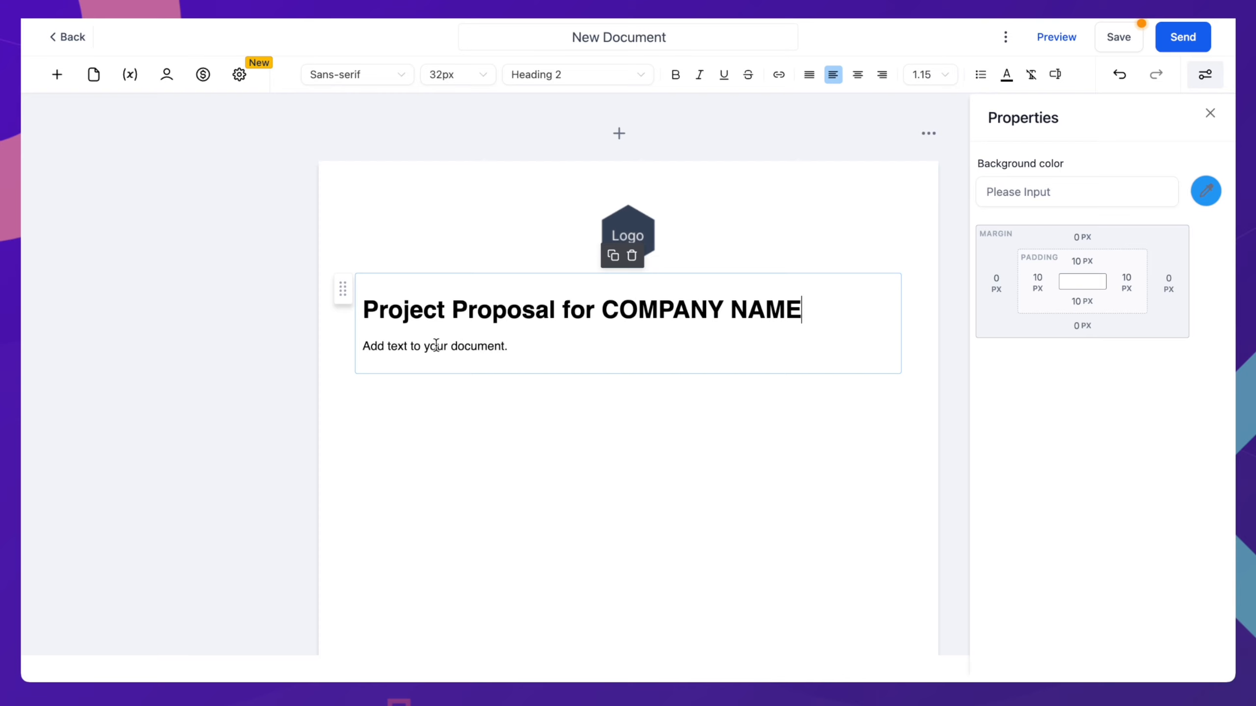
Step: Change the paragraph under the heading to "Add some salesy text to your document. Highlight the value of your services."
left_click(435, 344)
left_click(387, 346)
type("some salesy")
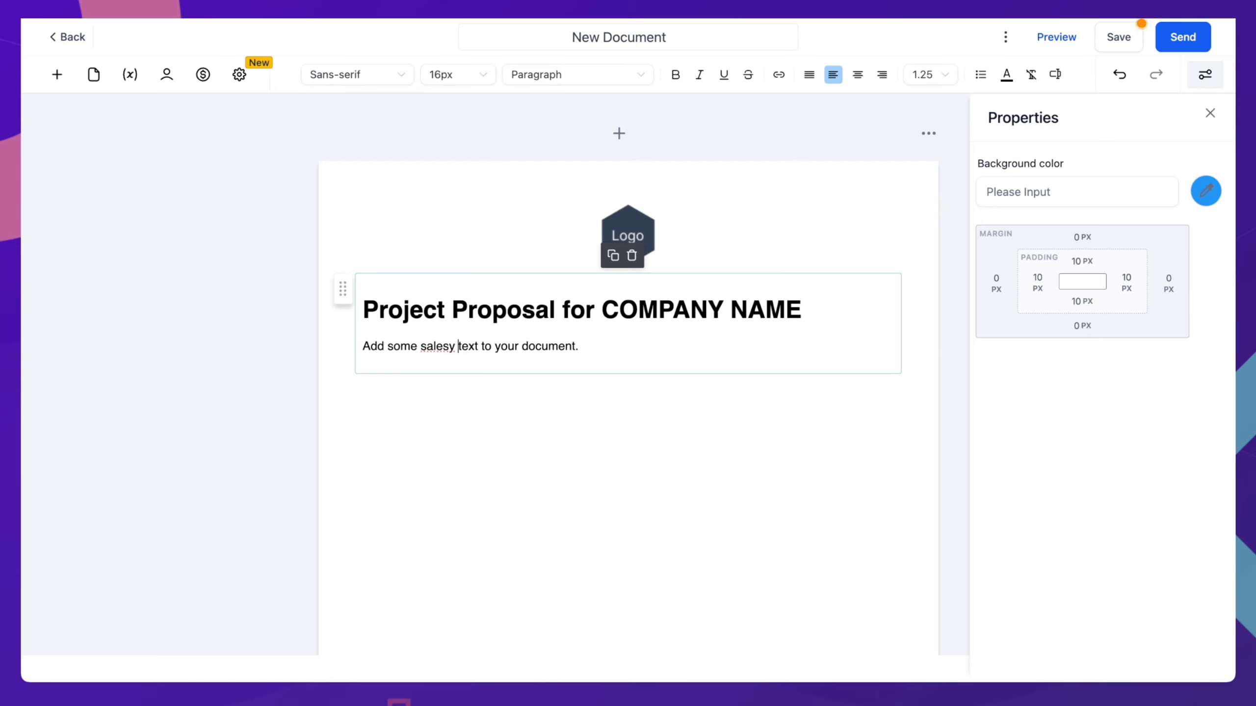
left_click(637, 348)
type("Hightlight the value of ")
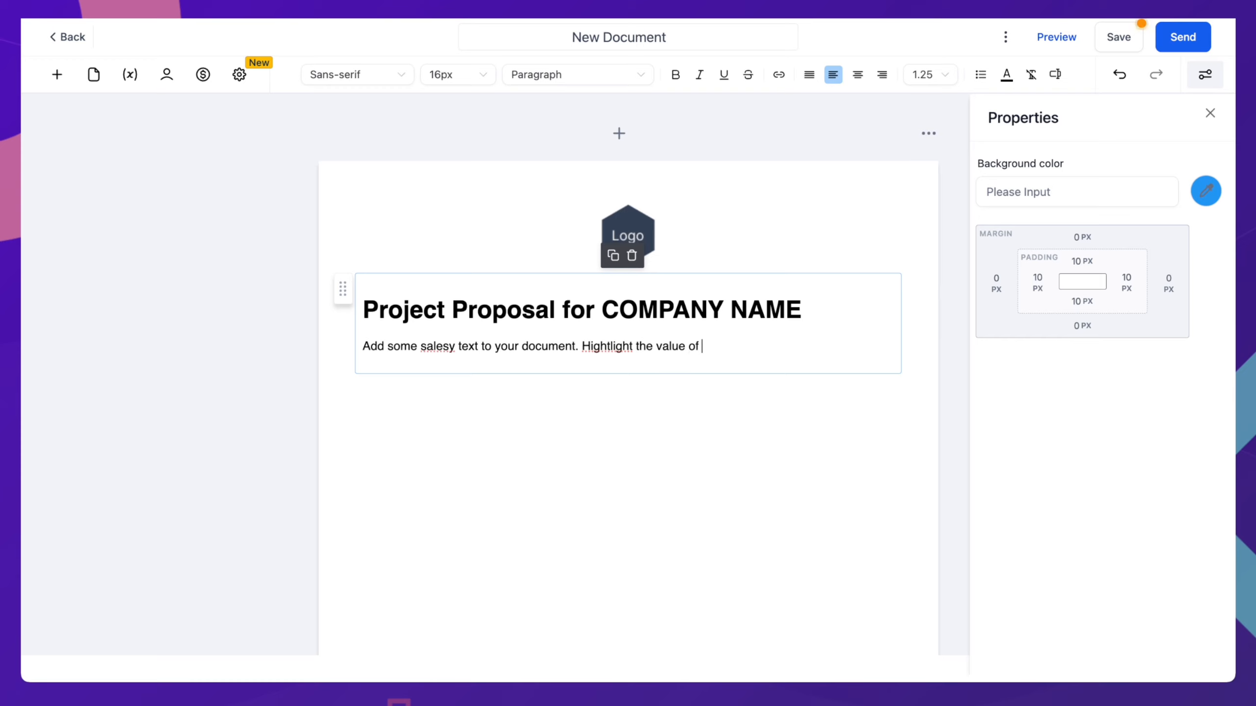
type("your services.")
left_click(609, 349)
key("BackSpace")
left_click(802, 351)
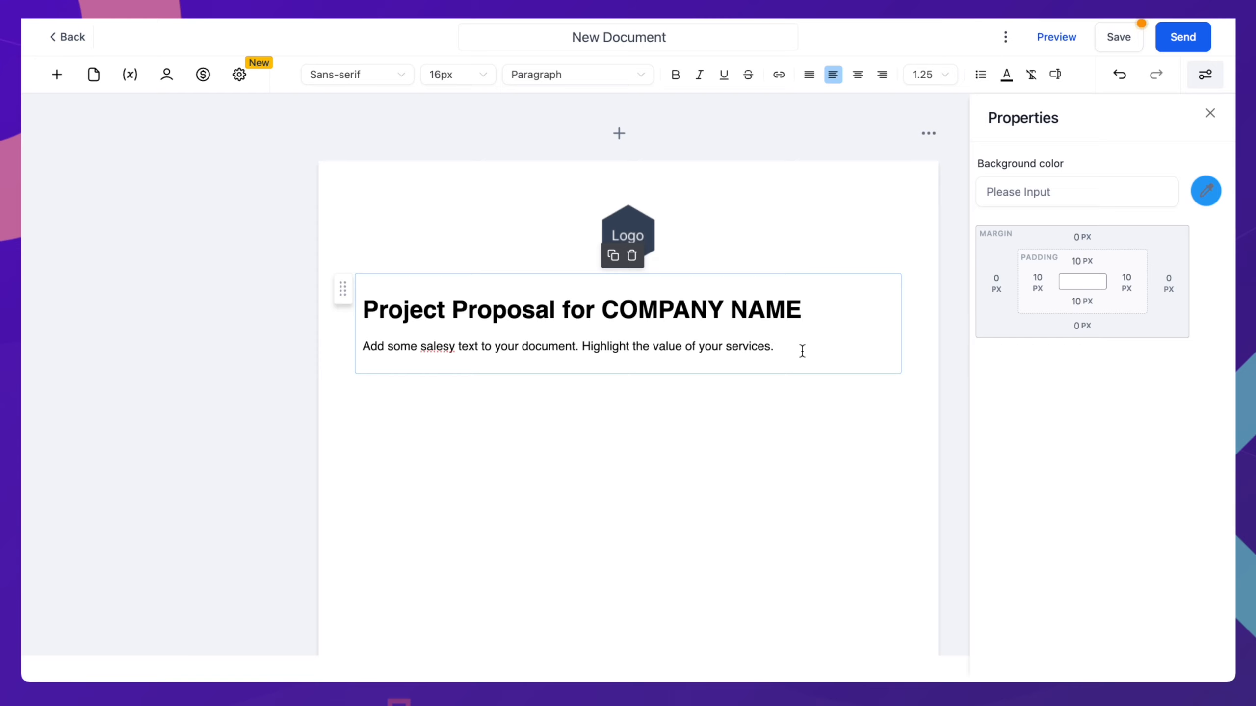
left_click(806, 443)
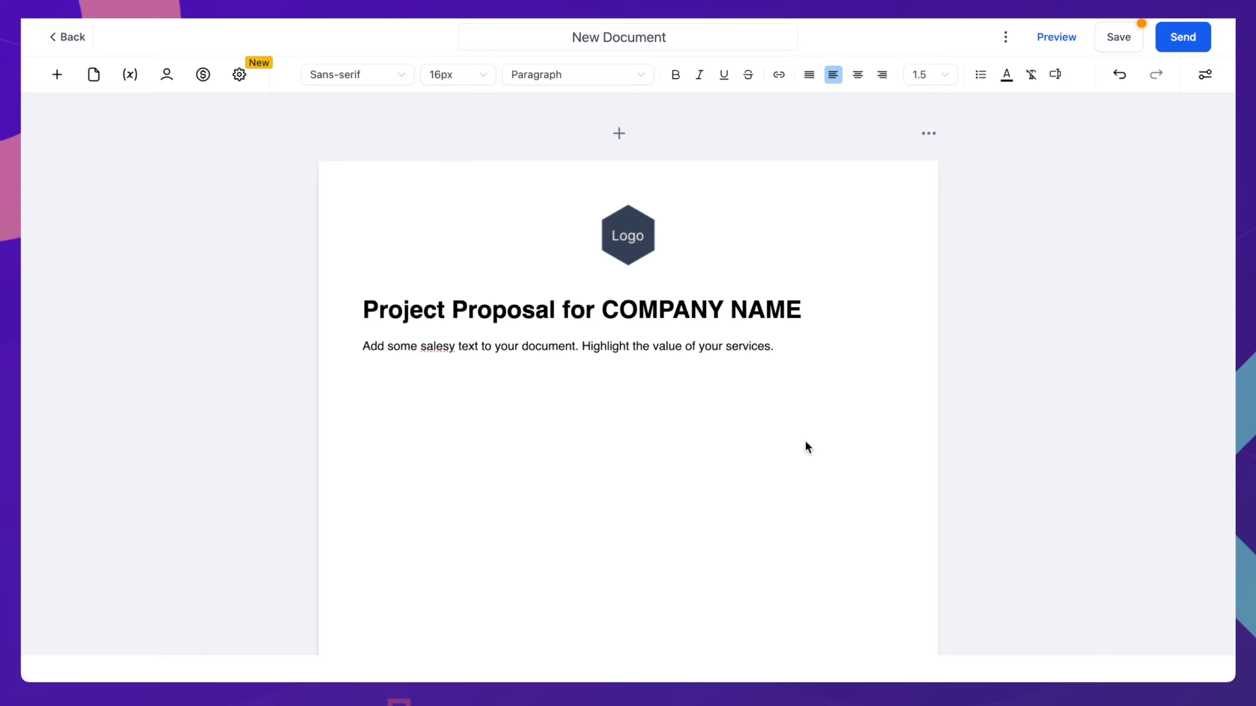
Step: Add a product list block below the introductory paragraph
scroll(804, 439, "down", 1)
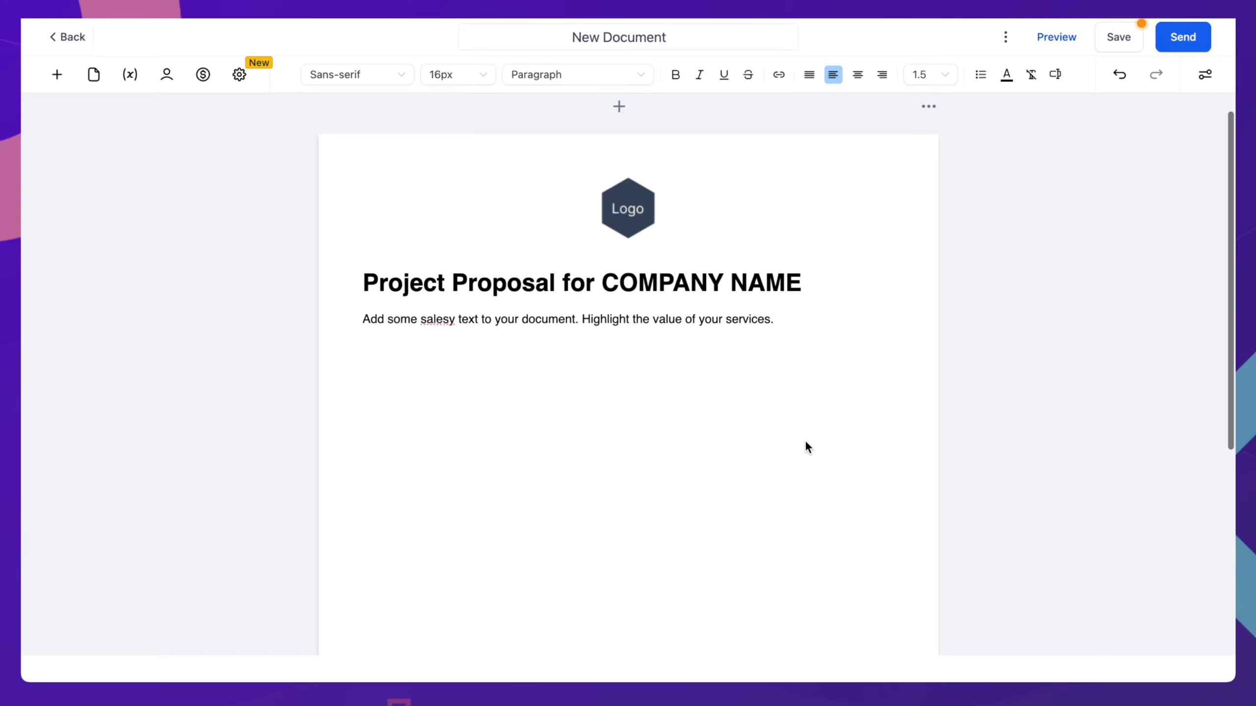
left_click(57, 75)
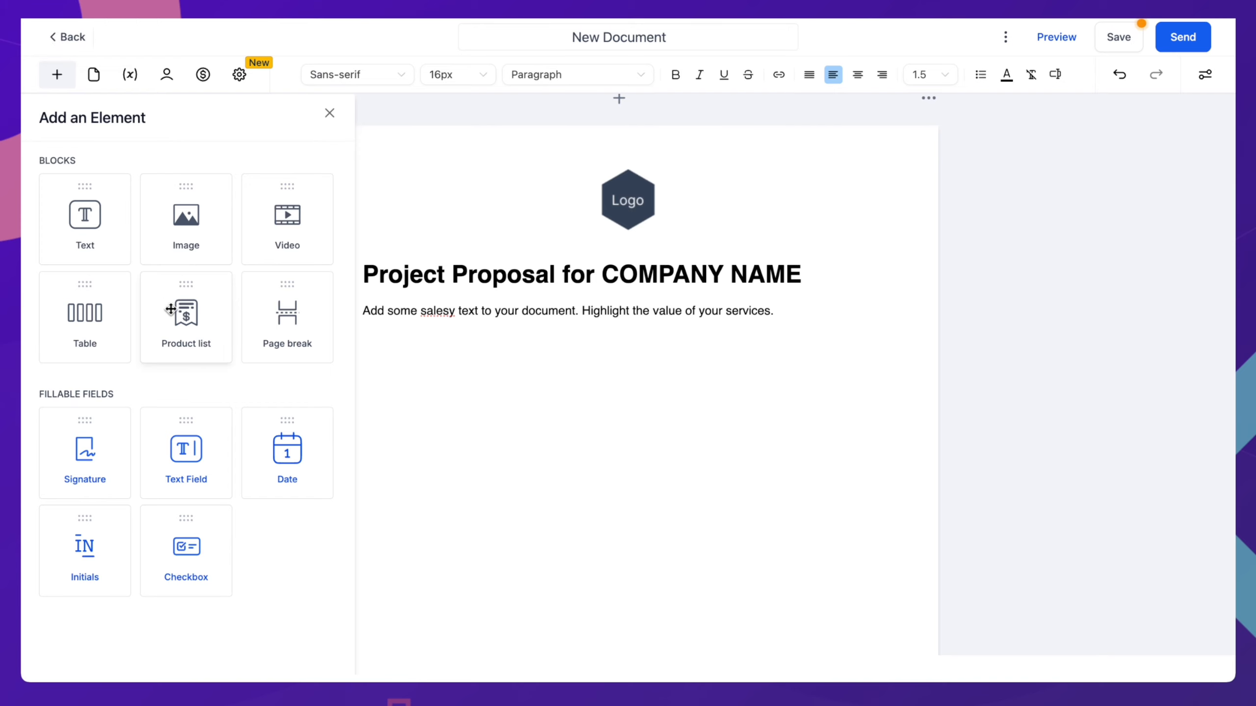
left_click_drag(171, 309, 506, 411)
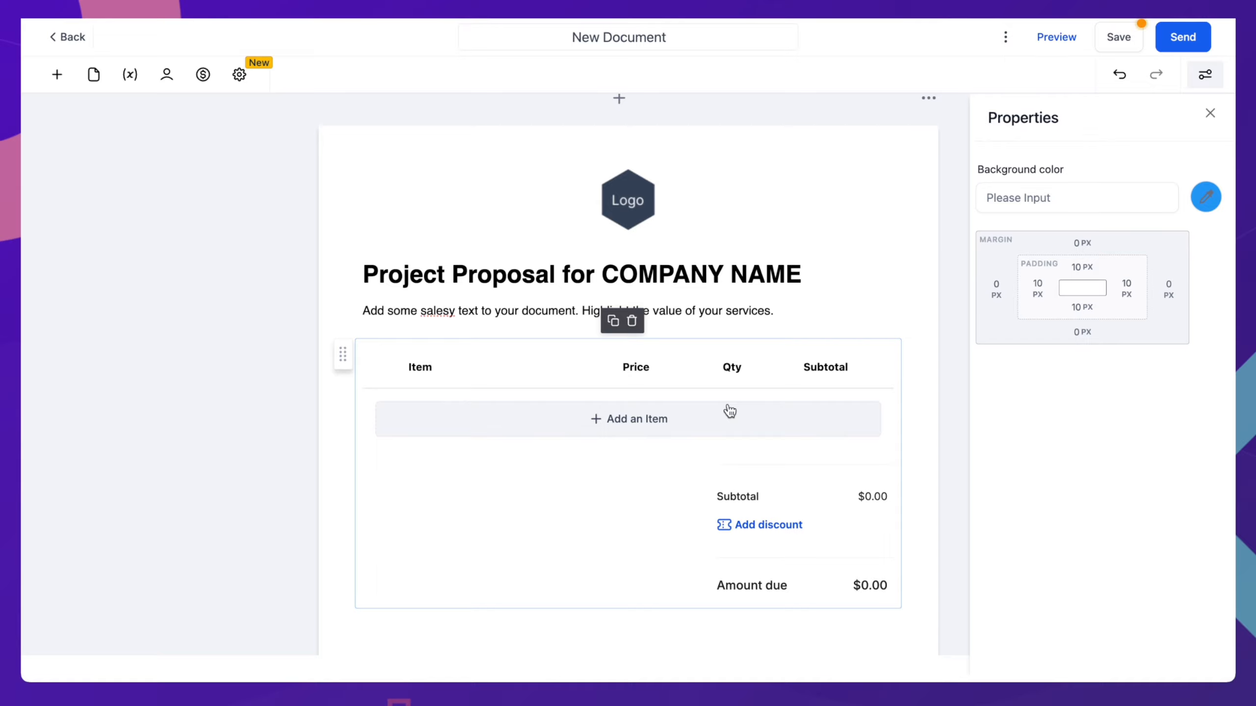
Step: Add the Logo Design product with the Logo price as an item in the product list
left_click(627, 419)
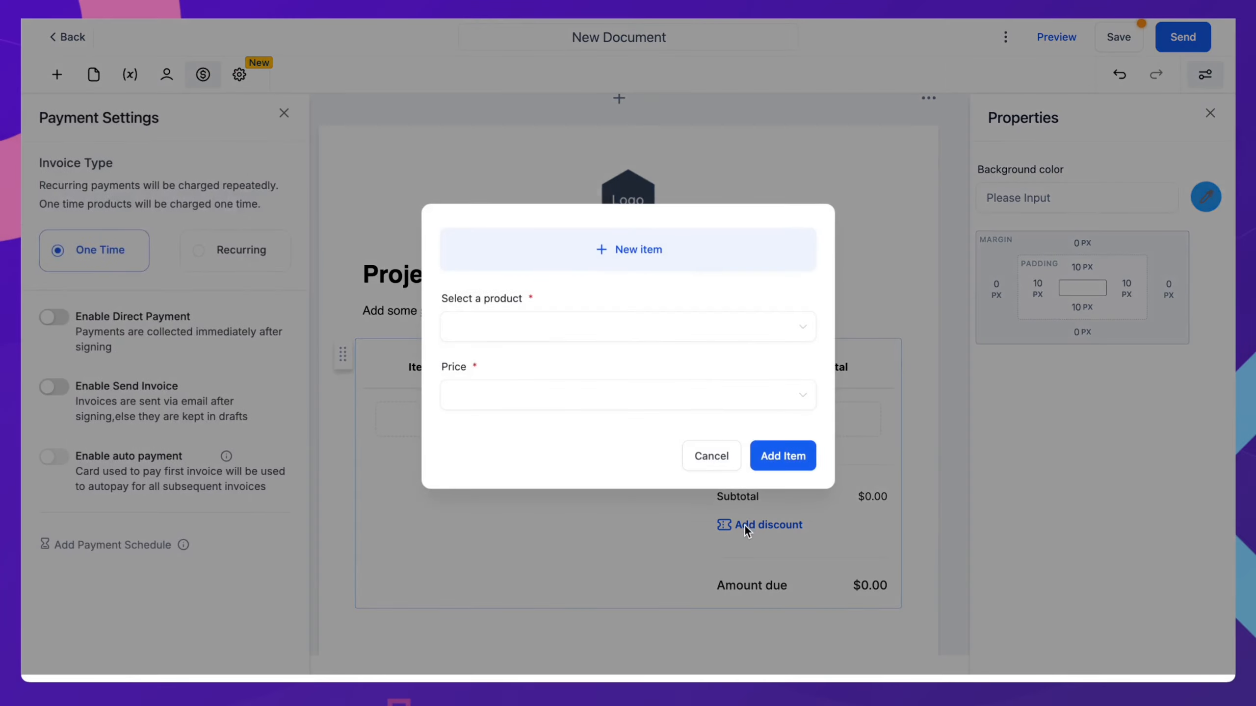
left_click(504, 327)
scroll(547, 429, "down", 1)
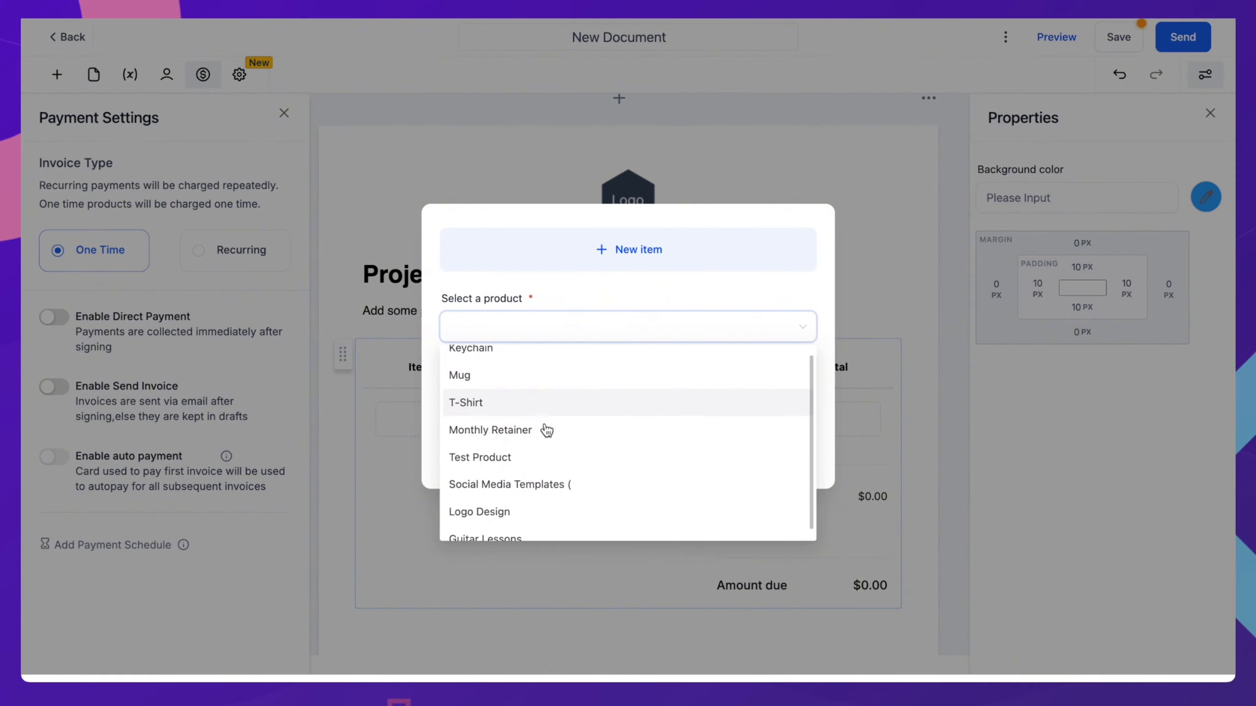
scroll(547, 428, "down", 1)
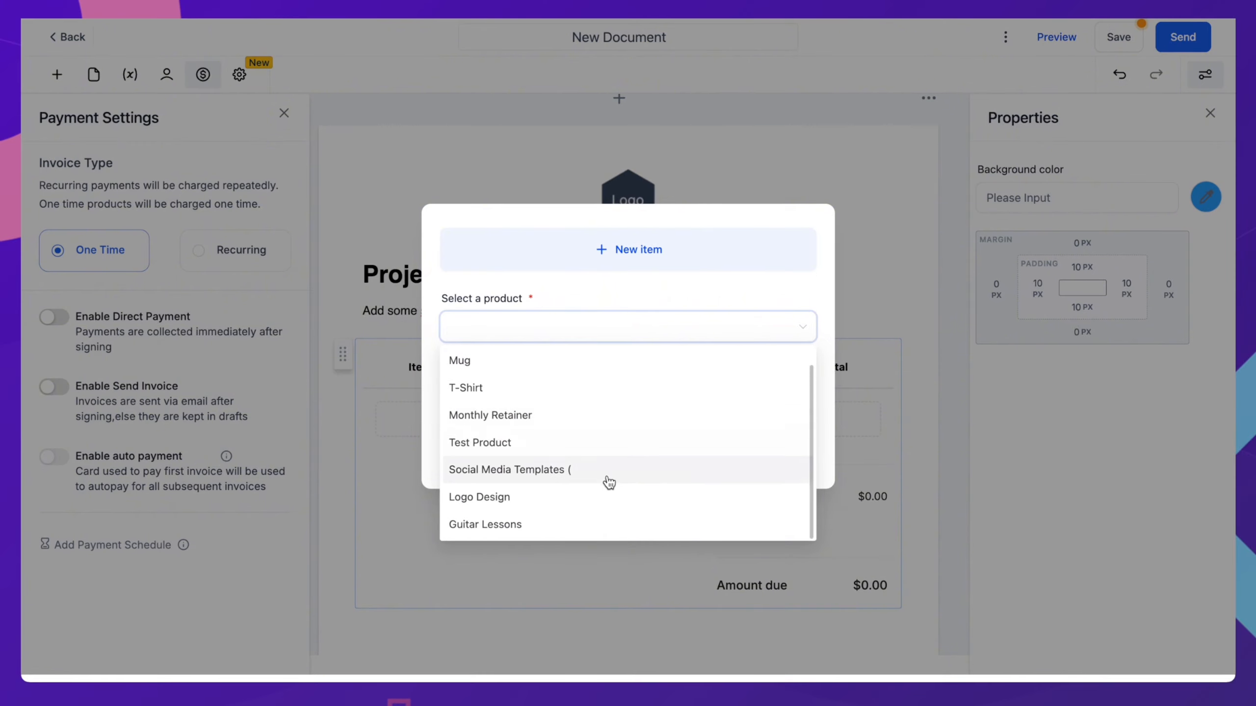
left_click(525, 501)
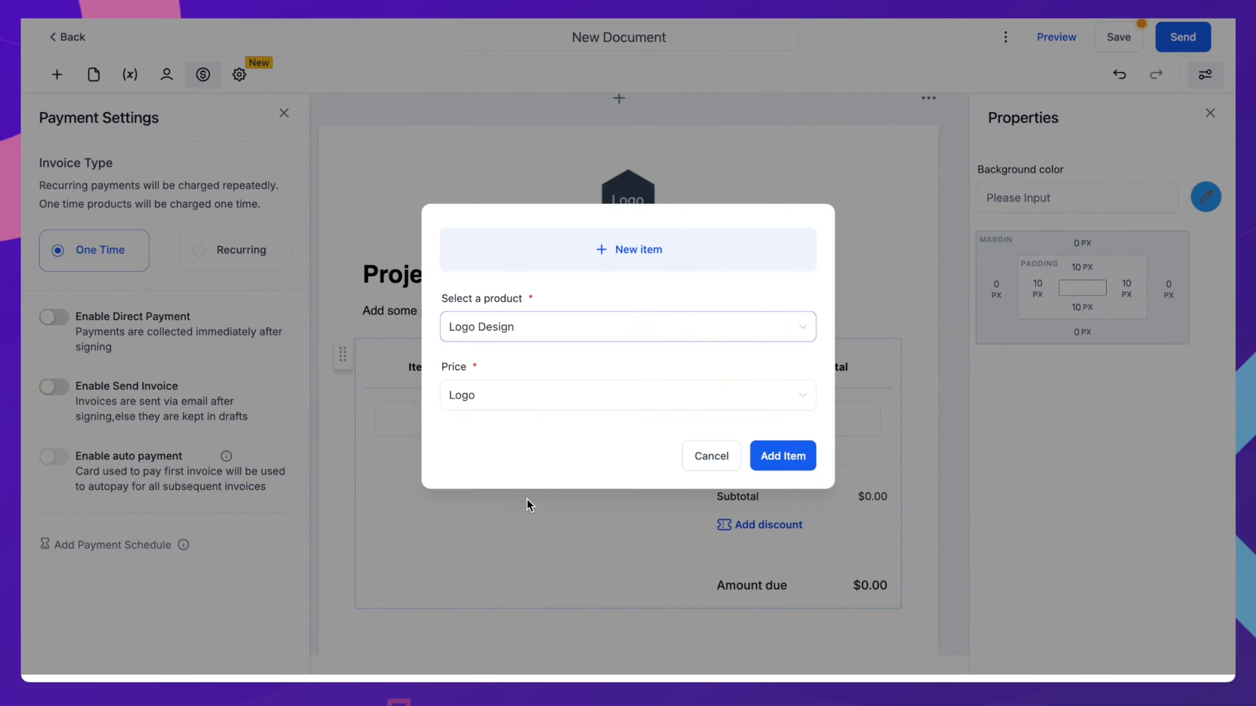
left_click(492, 403)
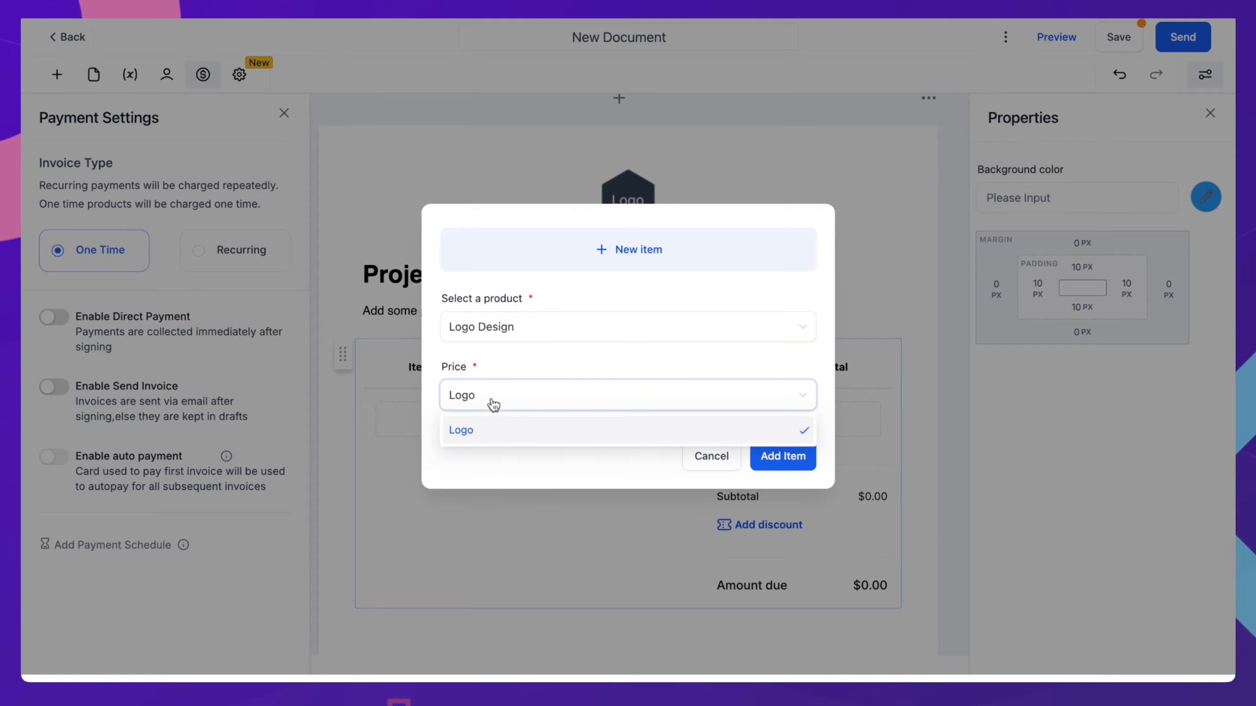
left_click(532, 458)
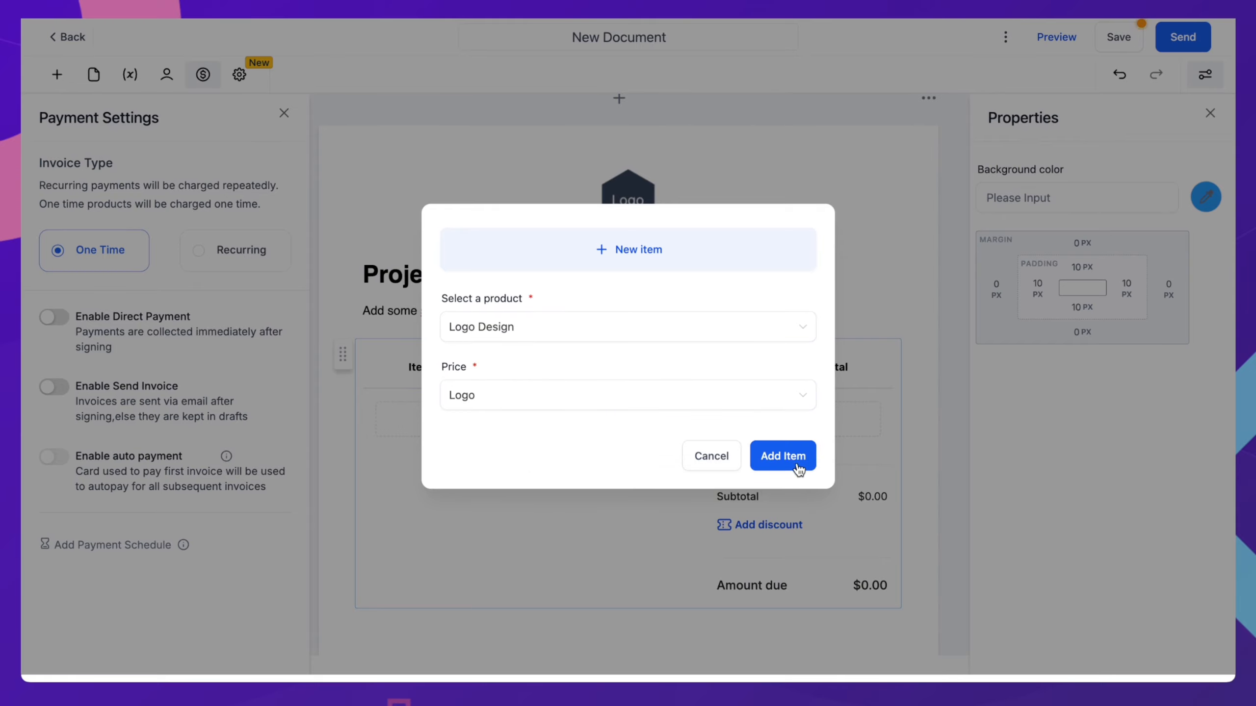
left_click(783, 456)
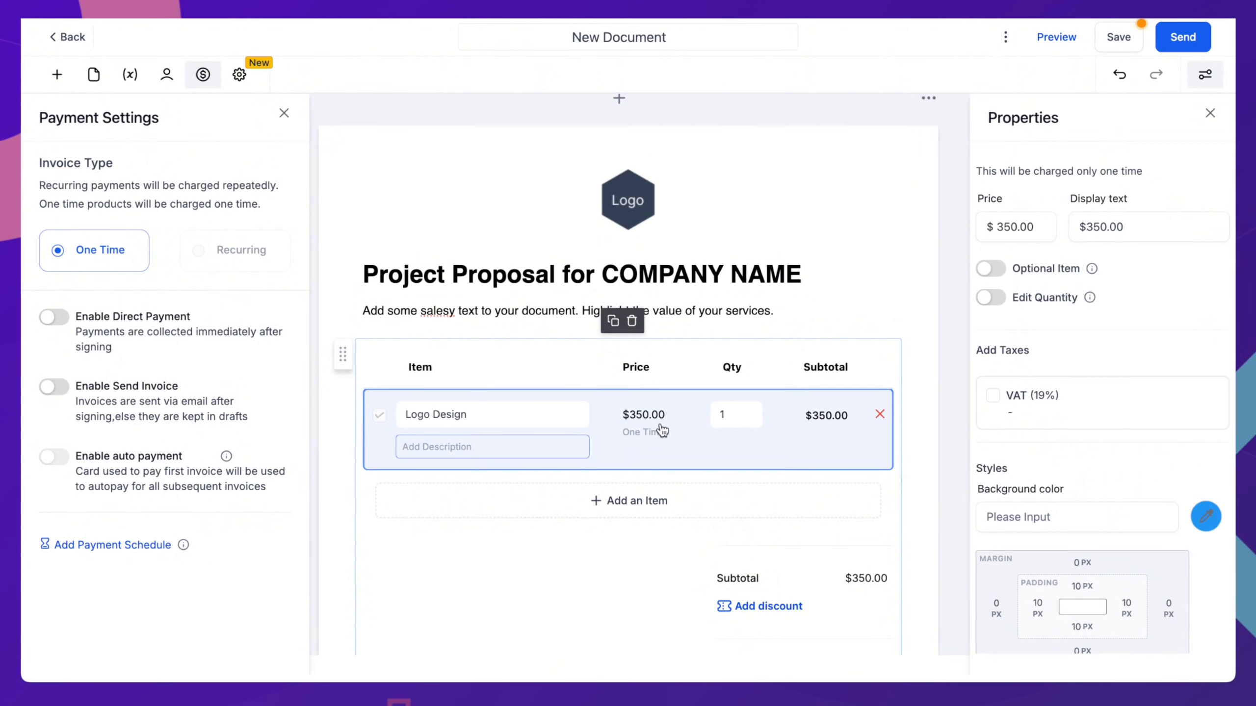
Step: Set the Logo Design item's quantity to 3 and check the item's properties
left_click(748, 418)
double_click(725, 417)
type("3")
left_click(572, 571)
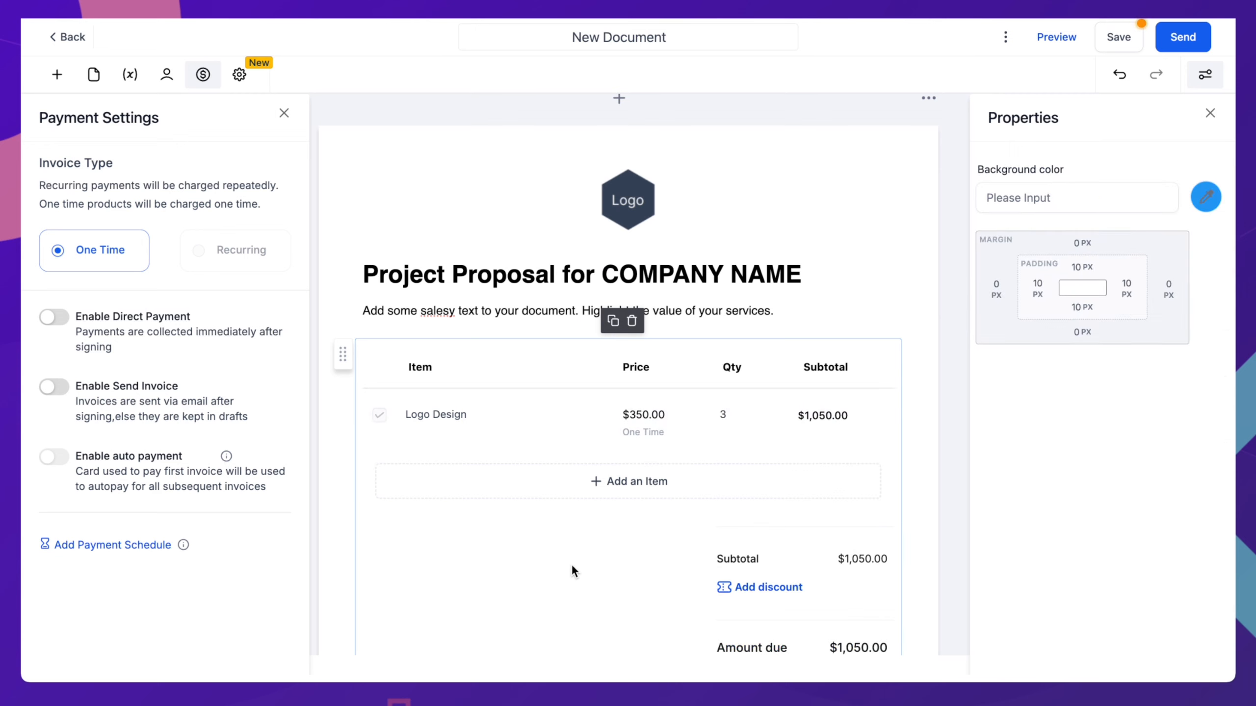
left_click(700, 426)
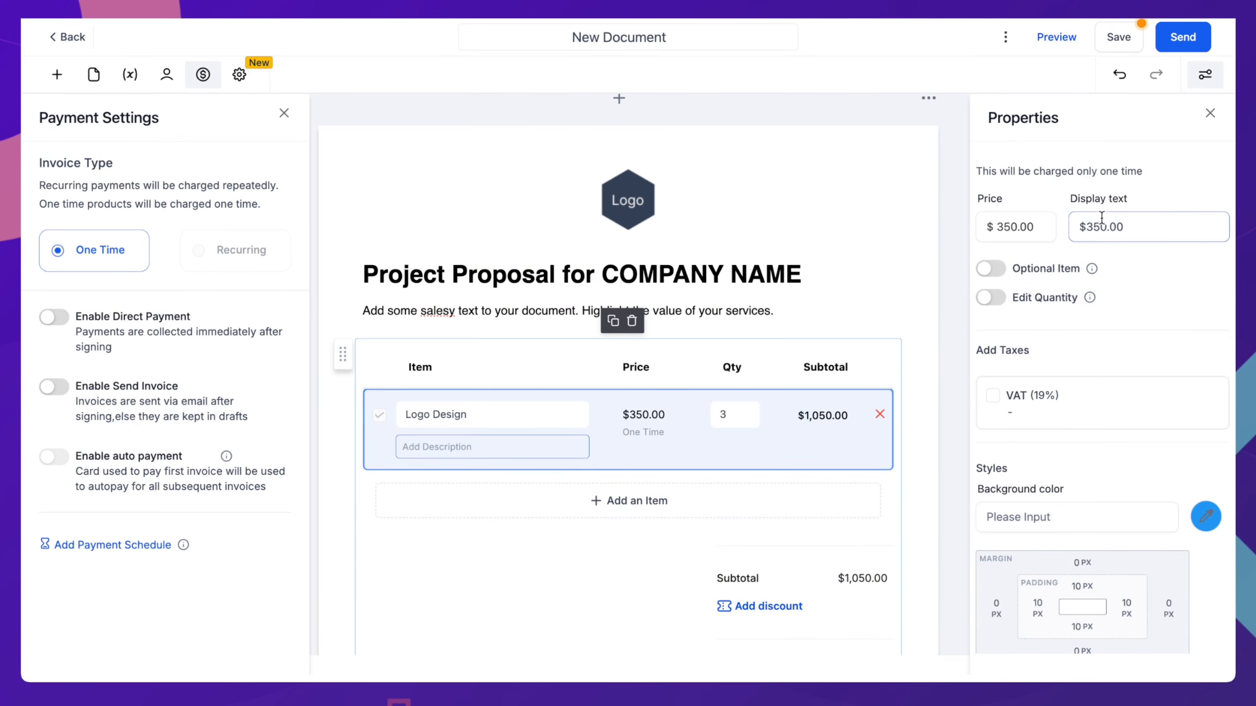
left_click(538, 609)
Step: Add a second text block directly below the product list
scroll(537, 609, "down", 2)
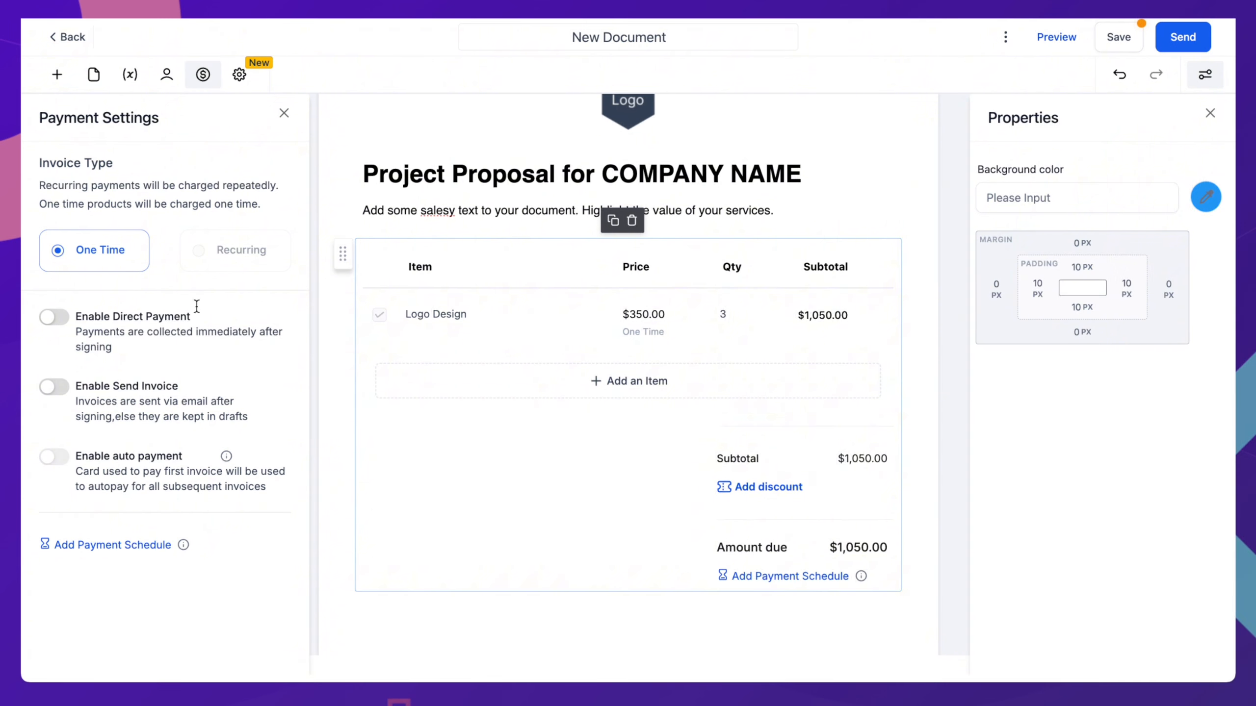
scroll(663, 632, "down", 3)
left_click(487, 554)
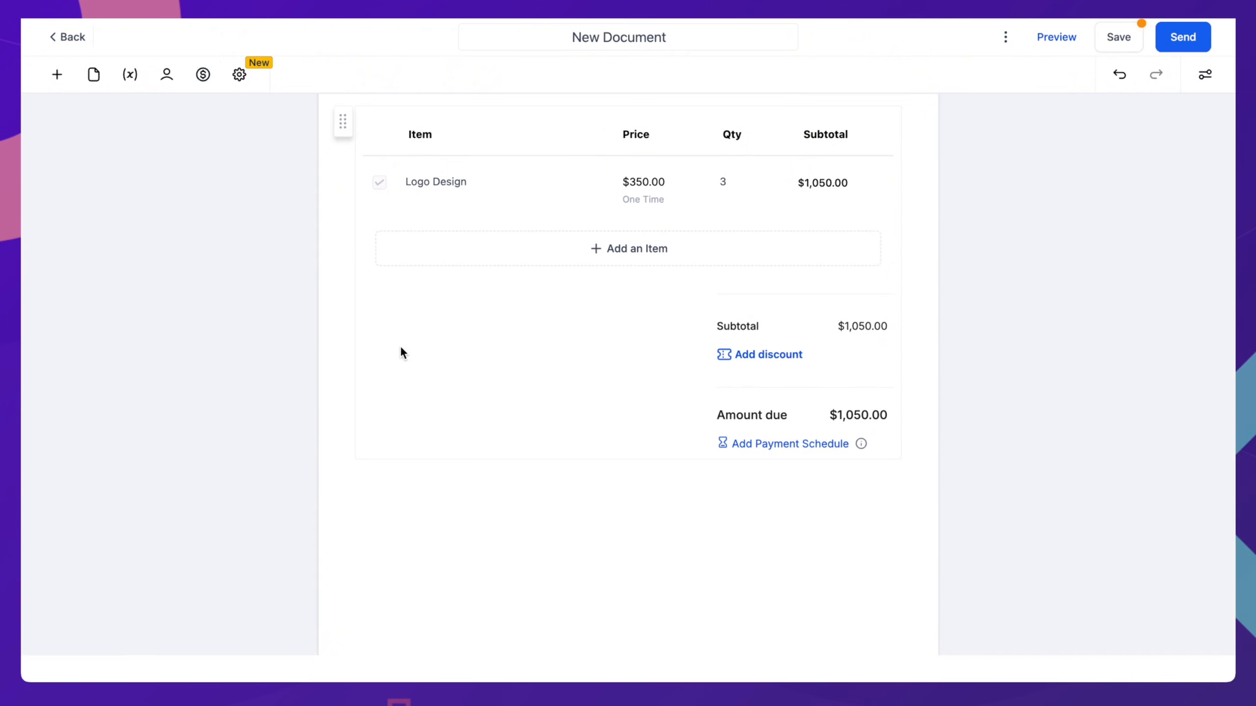
scroll(410, 539, "up", 4)
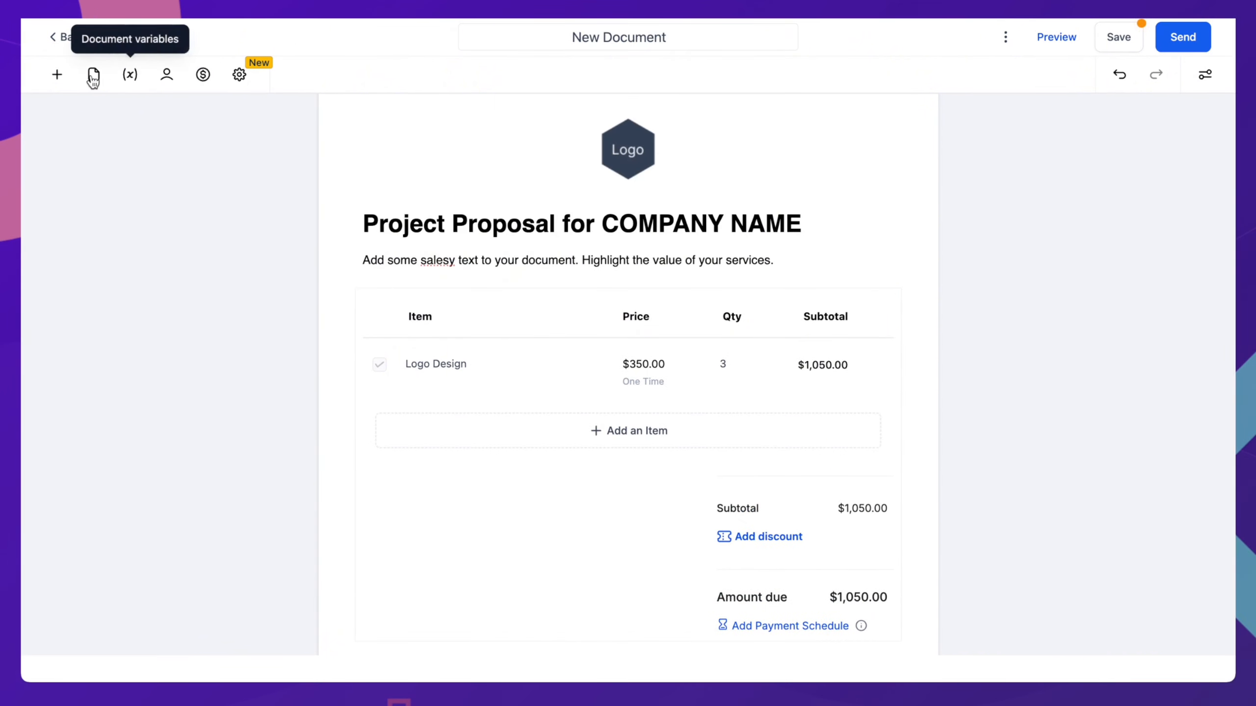
left_click(57, 74)
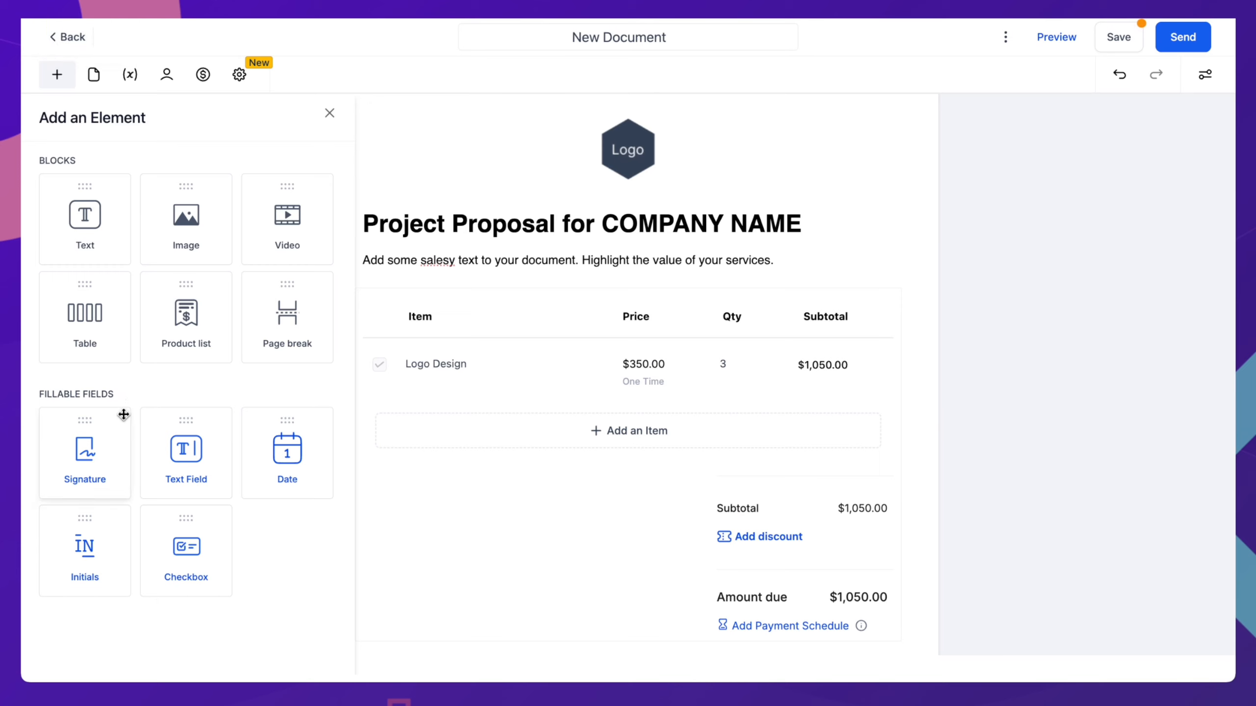
scroll(577, 393, "down", 3)
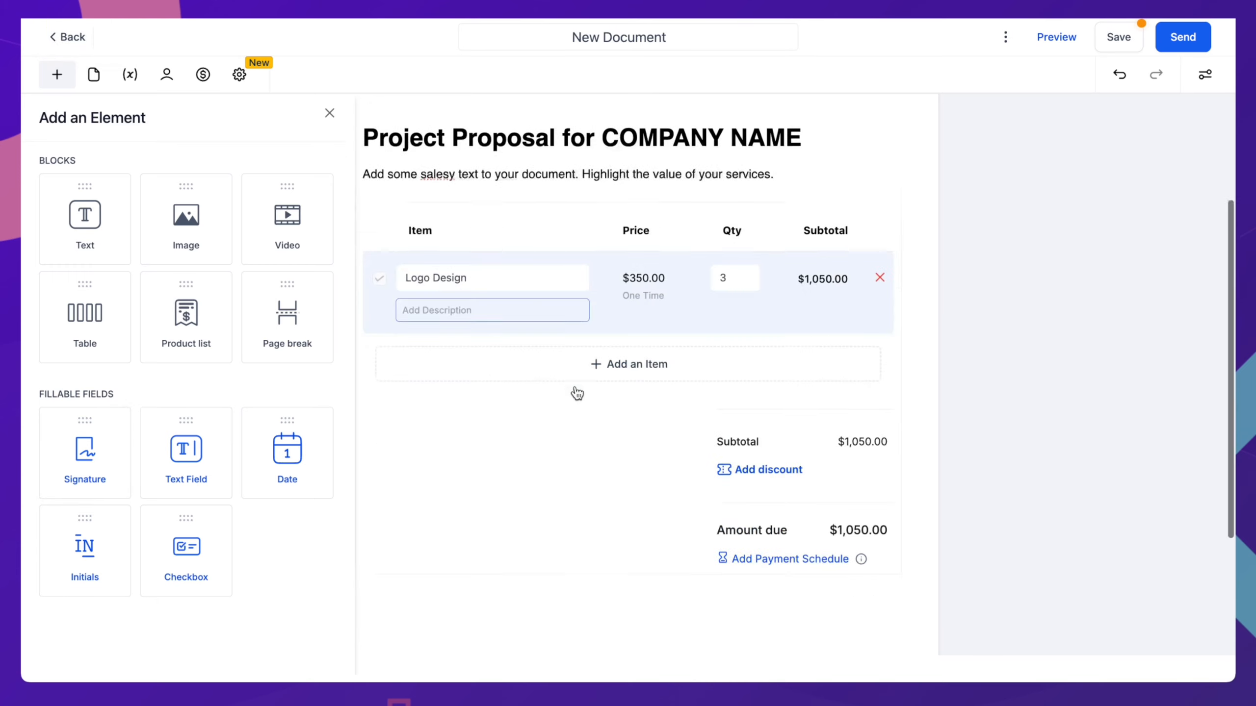
left_click_drag(91, 214, 436, 538)
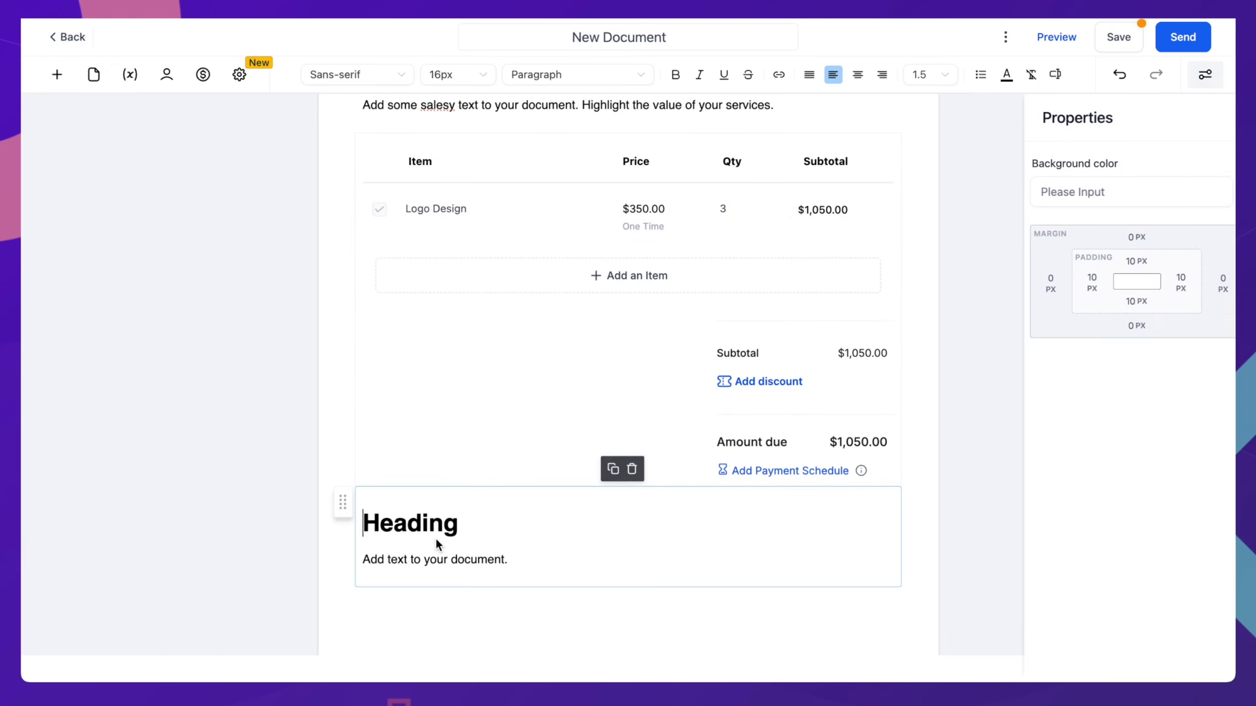
Step: Replace the placeholder heading and text in the block below the product list with "Terms and conditions."
double_click(436, 525)
key("BackSpace")
key("BackSpace")
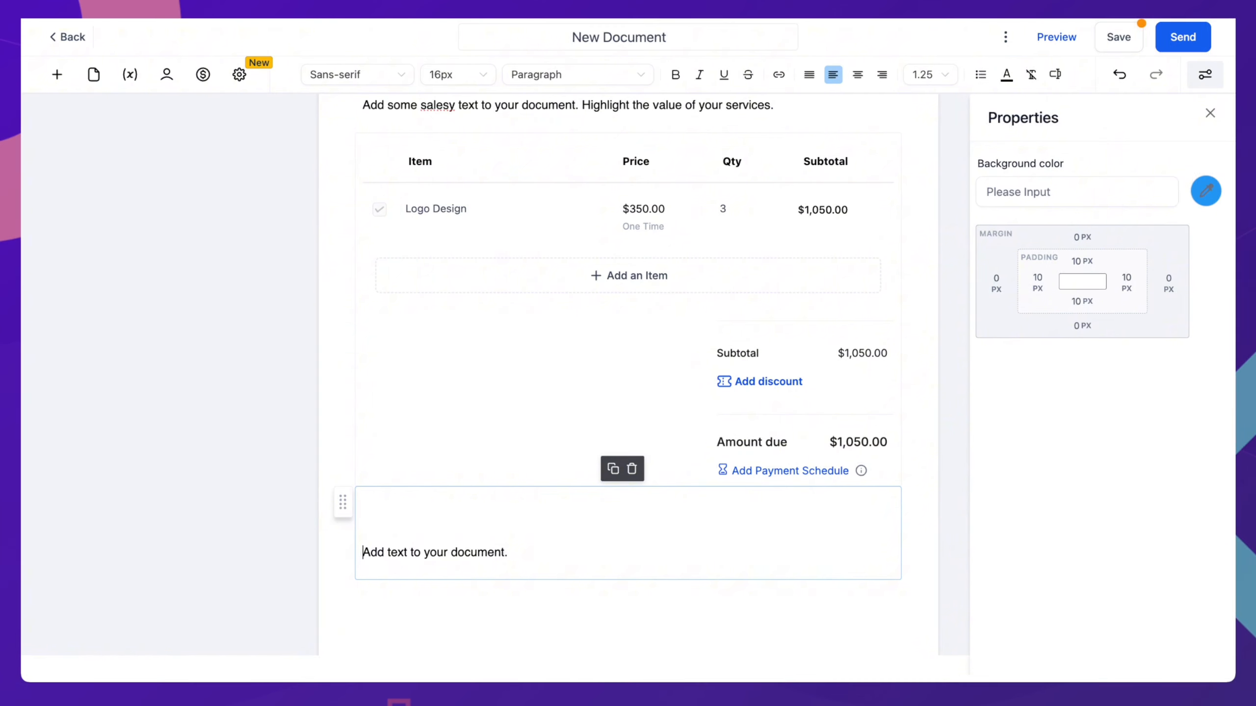
key("BackSpace")
triple_click(429, 513)
type("Te")
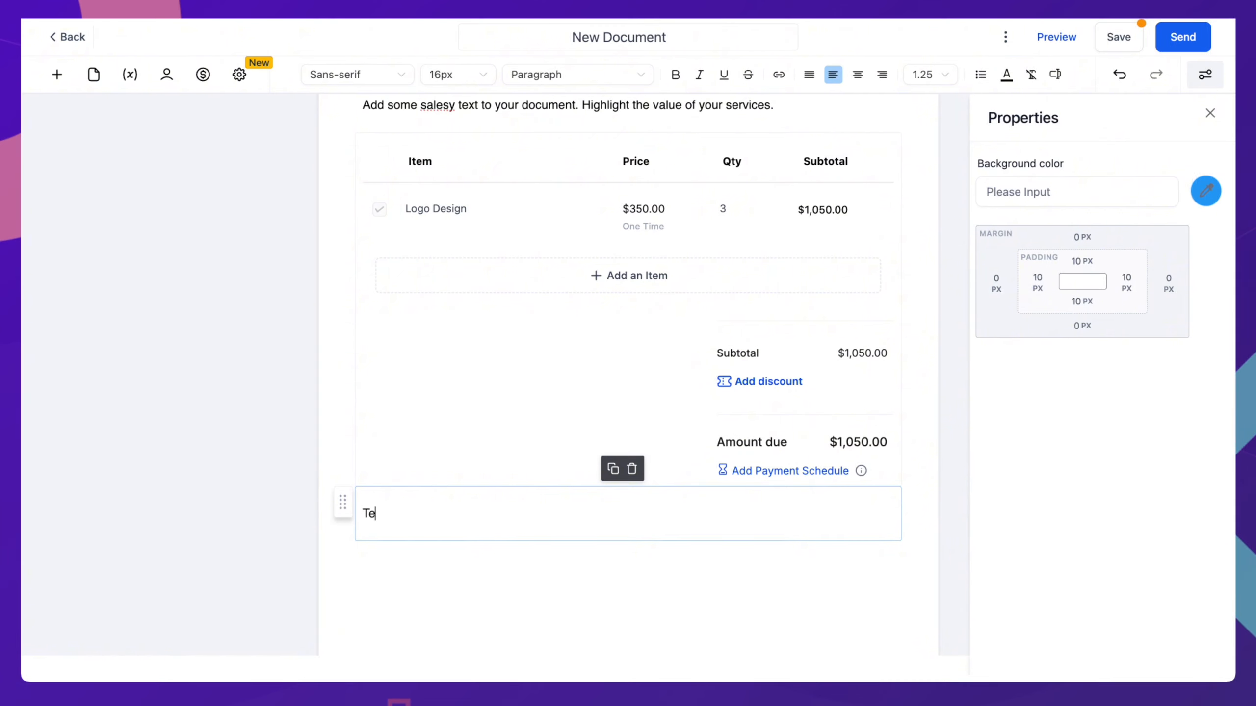
type("rms and conditions.")
left_click(544, 576)
Step: Add a Signature field directly below the terms and conditions text, aligned with its left edge
scroll(544, 575, "down", 2)
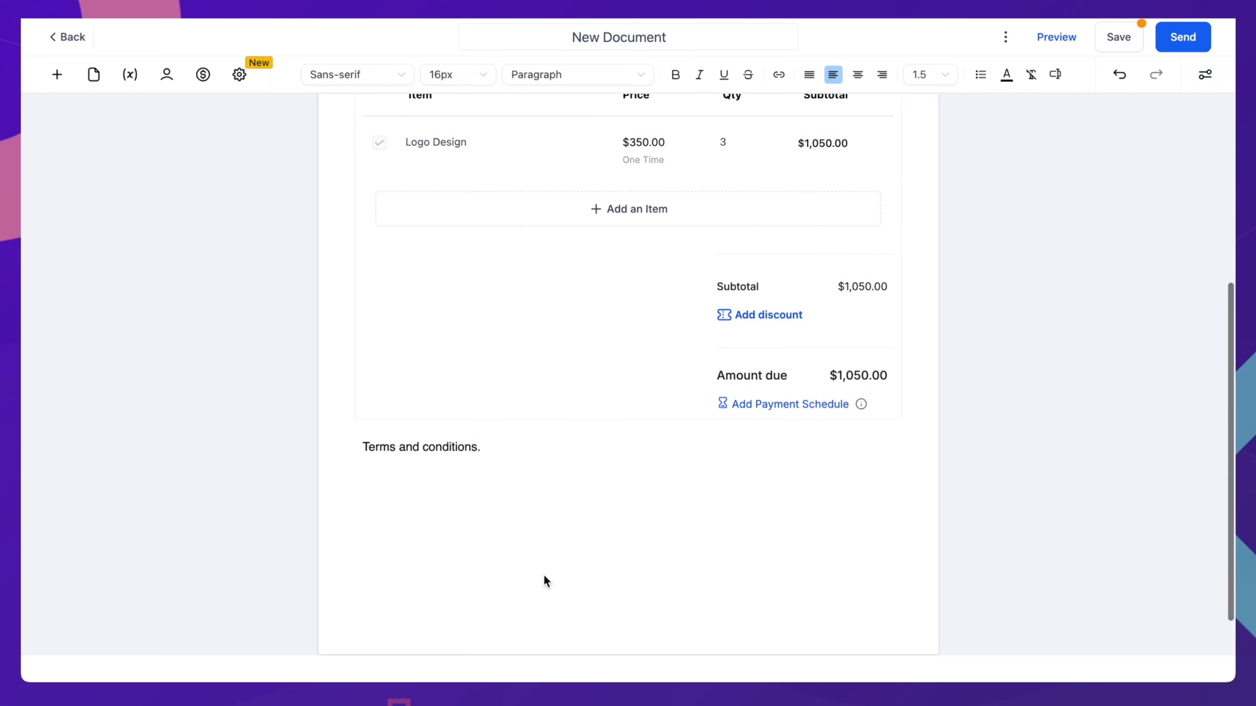
left_click(55, 79)
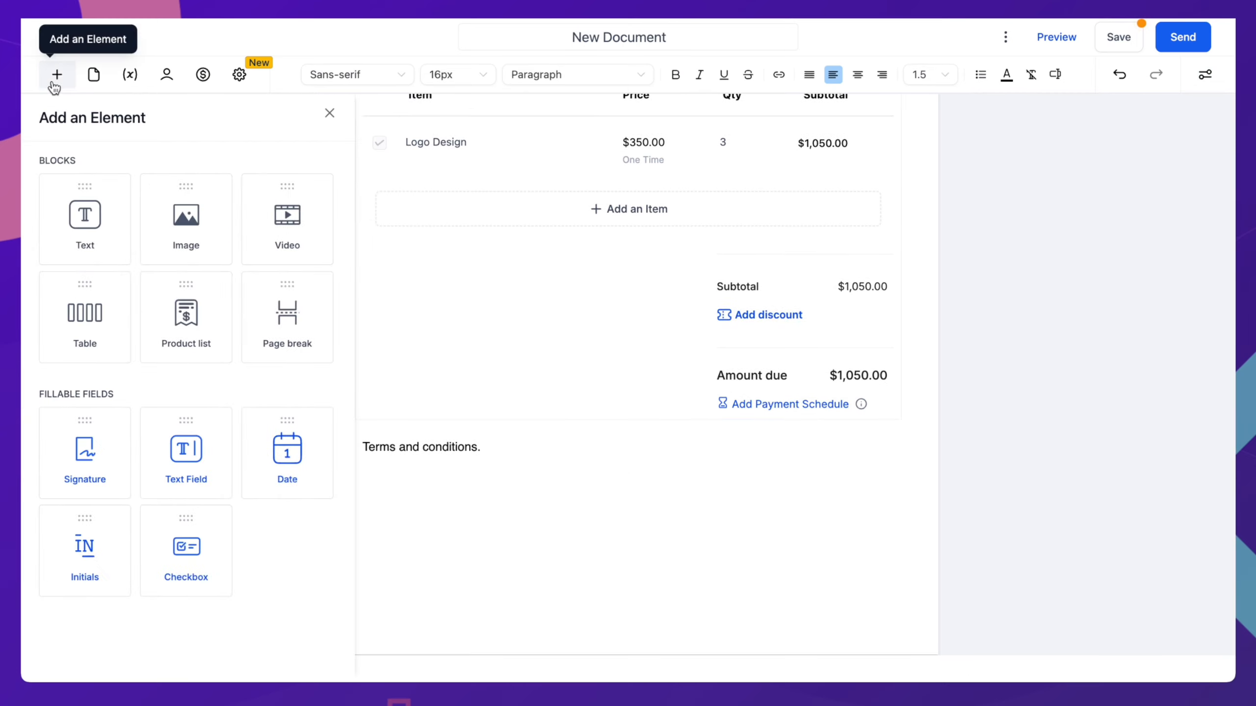
mouse_move(84, 470)
left_mouse_down()
mouse_move(423, 524)
mouse_move(399, 494)
mouse_move(418, 482)
mouse_move(421, 526)
left_mouse_up()
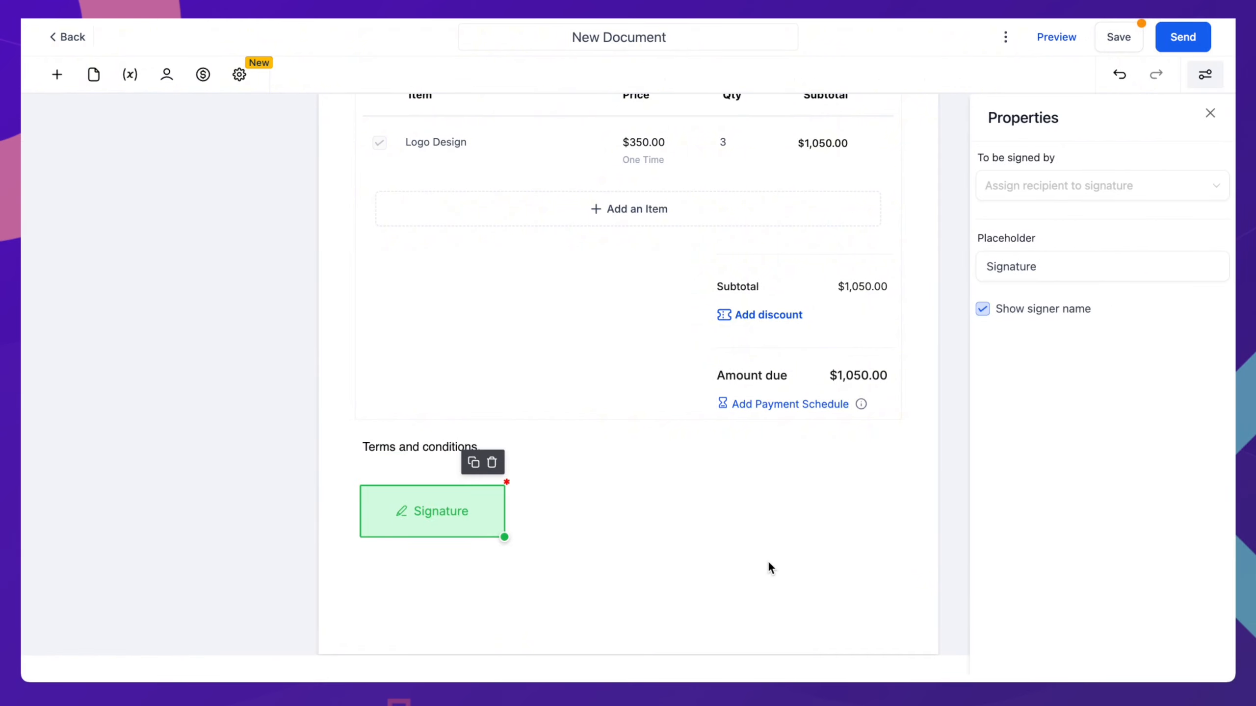
Step: Review the whole proposal from the logo and introduction through the product list to the signature field
scroll(767, 561, "up", 6)
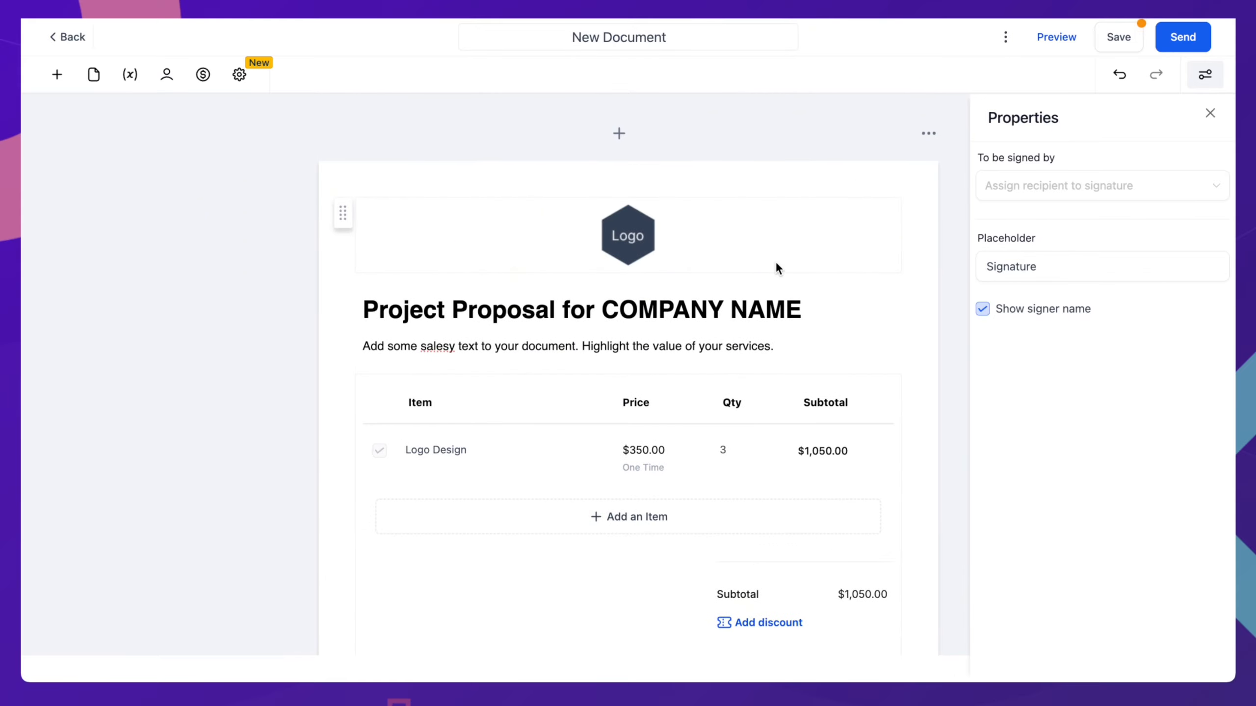
scroll(775, 264, "down", 4)
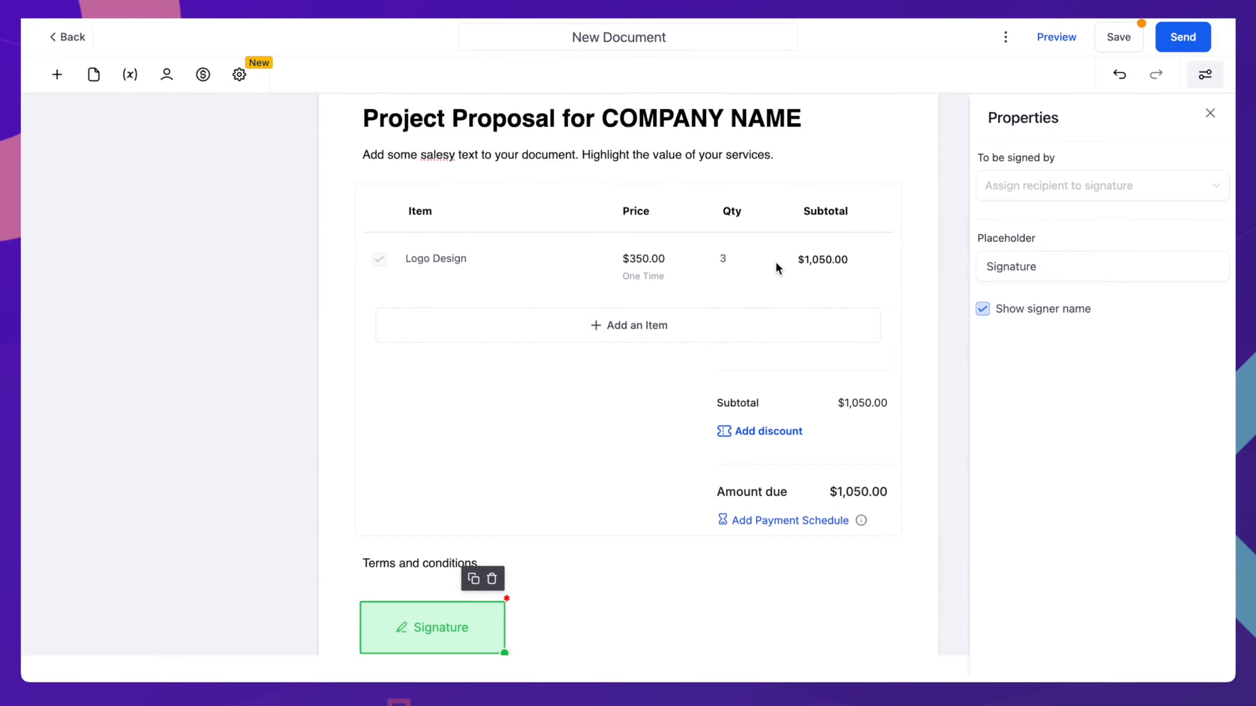
left_click(576, 267)
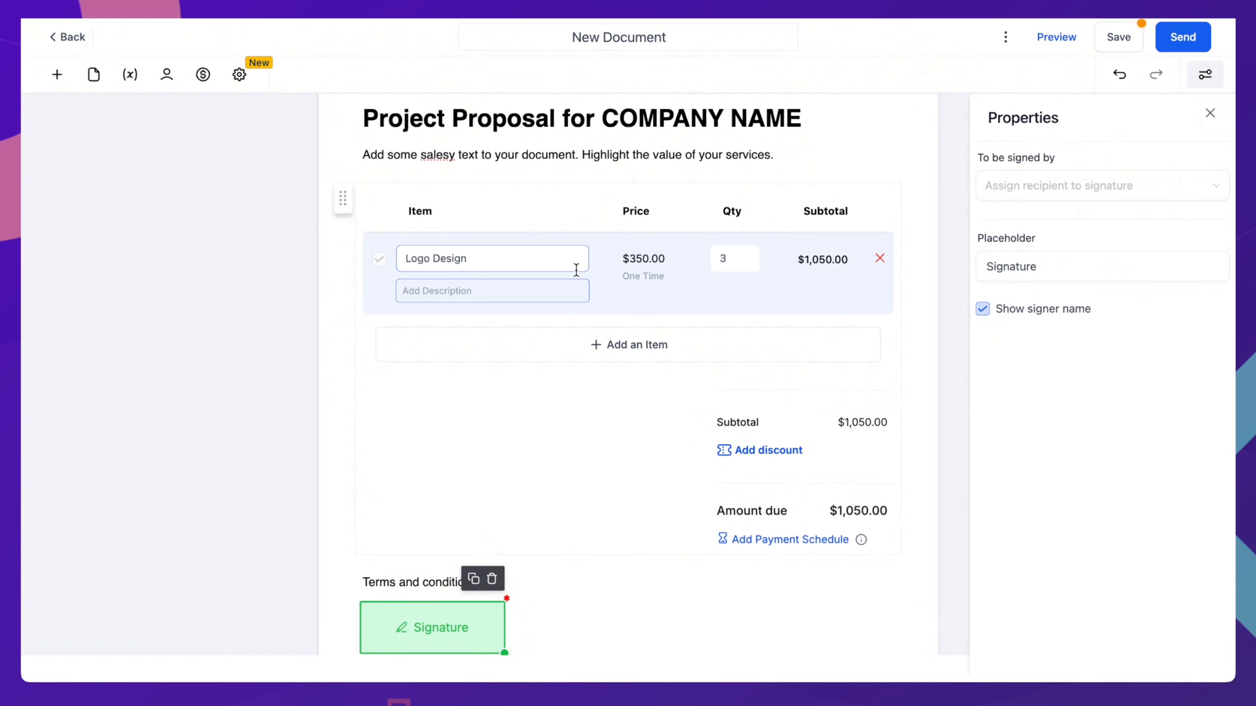
scroll(576, 270, "up", 3)
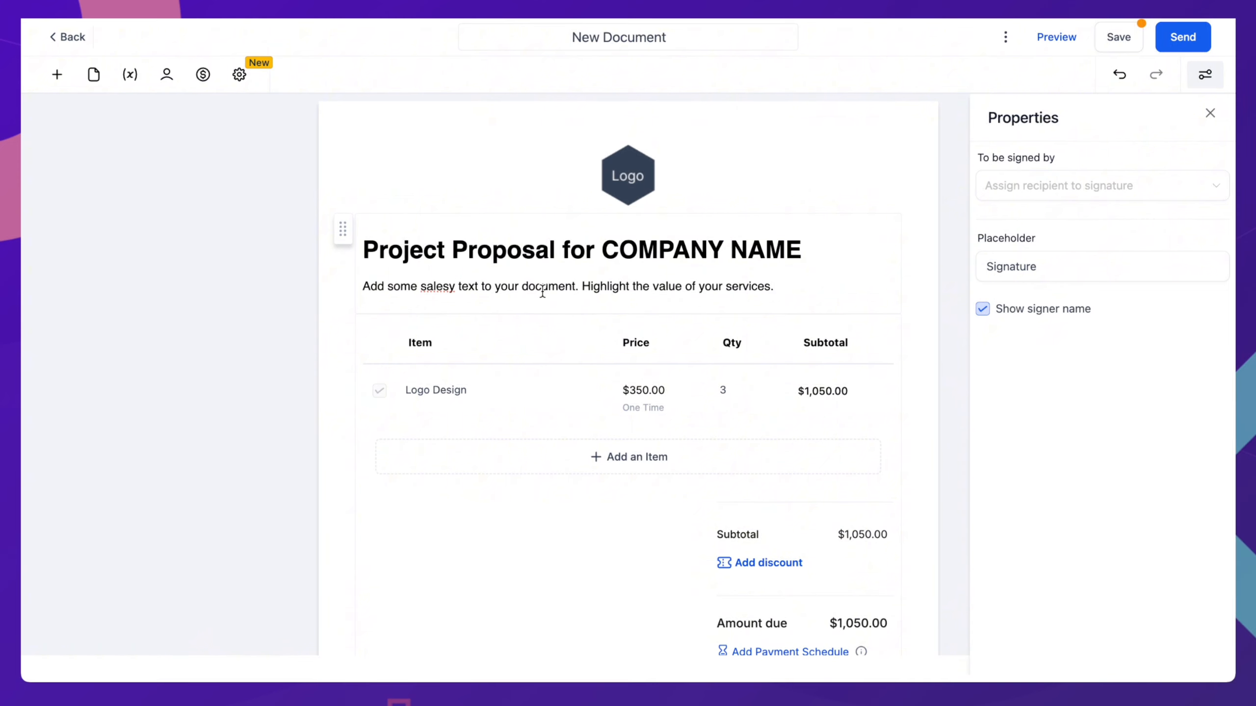
scroll(543, 292, "down", 6)
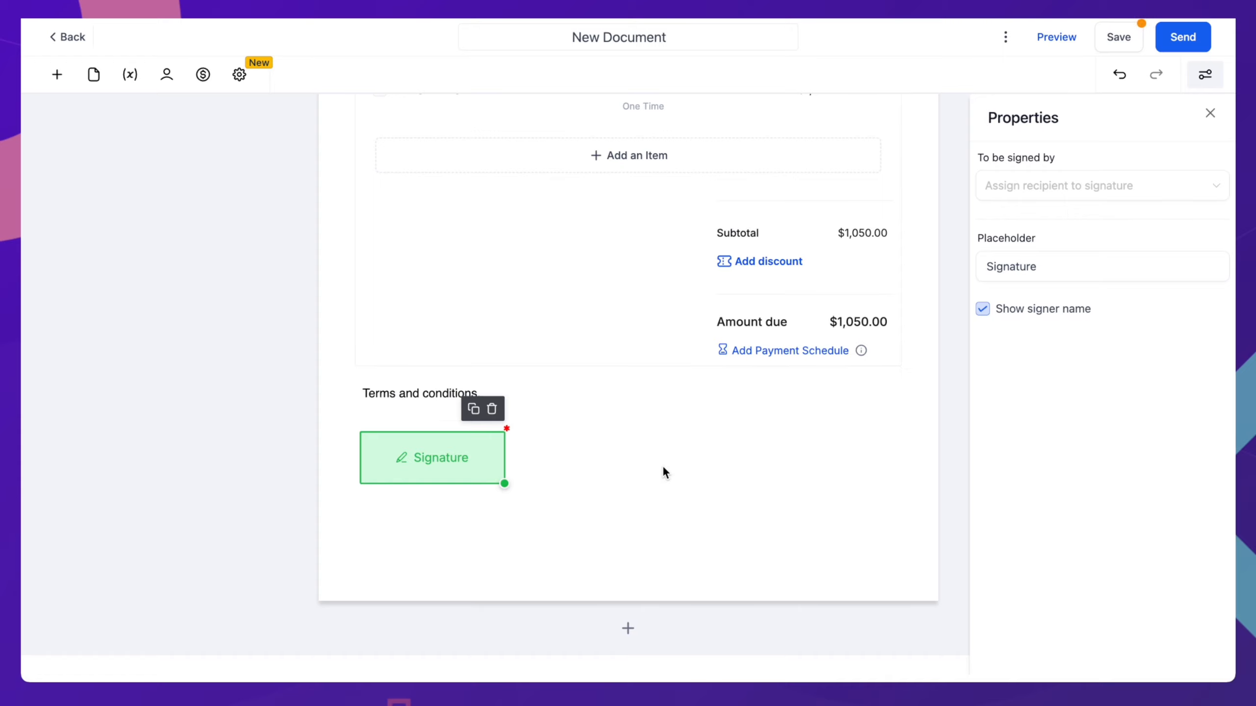
scroll(663, 469, "up", 5)
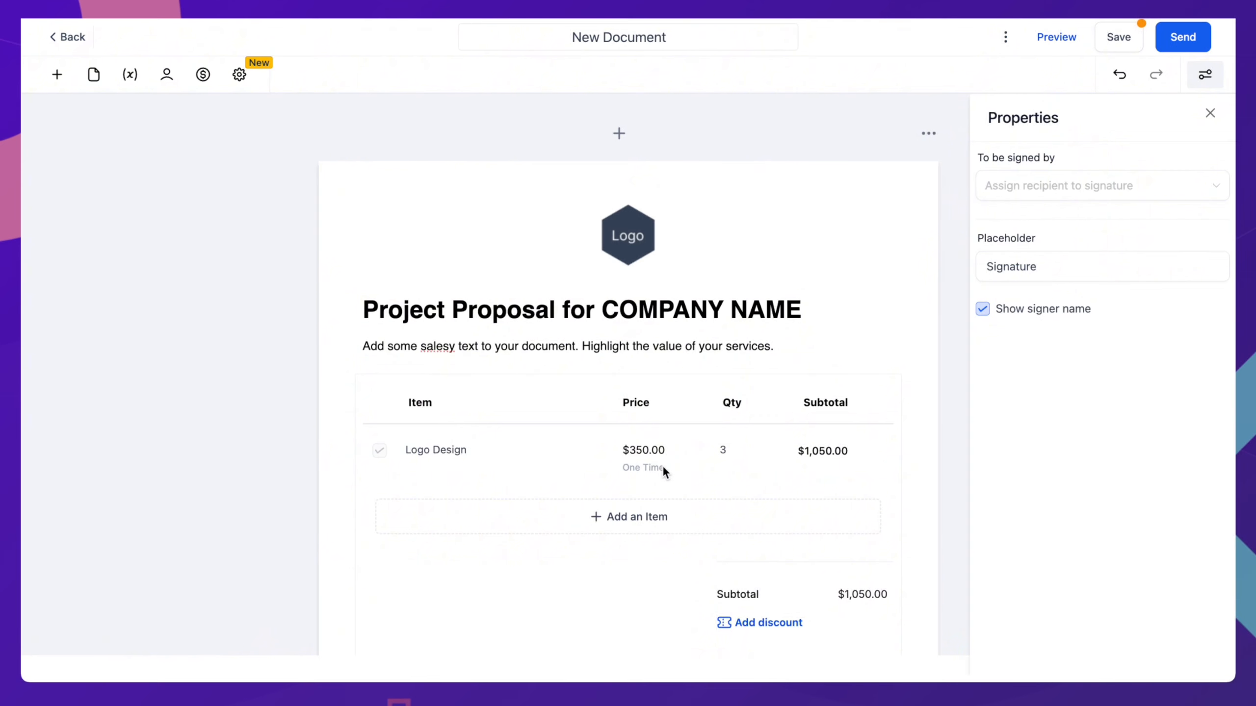
Step: Assign the fifth listed contact as the document's primary client and dismiss the save notification
left_click(168, 77)
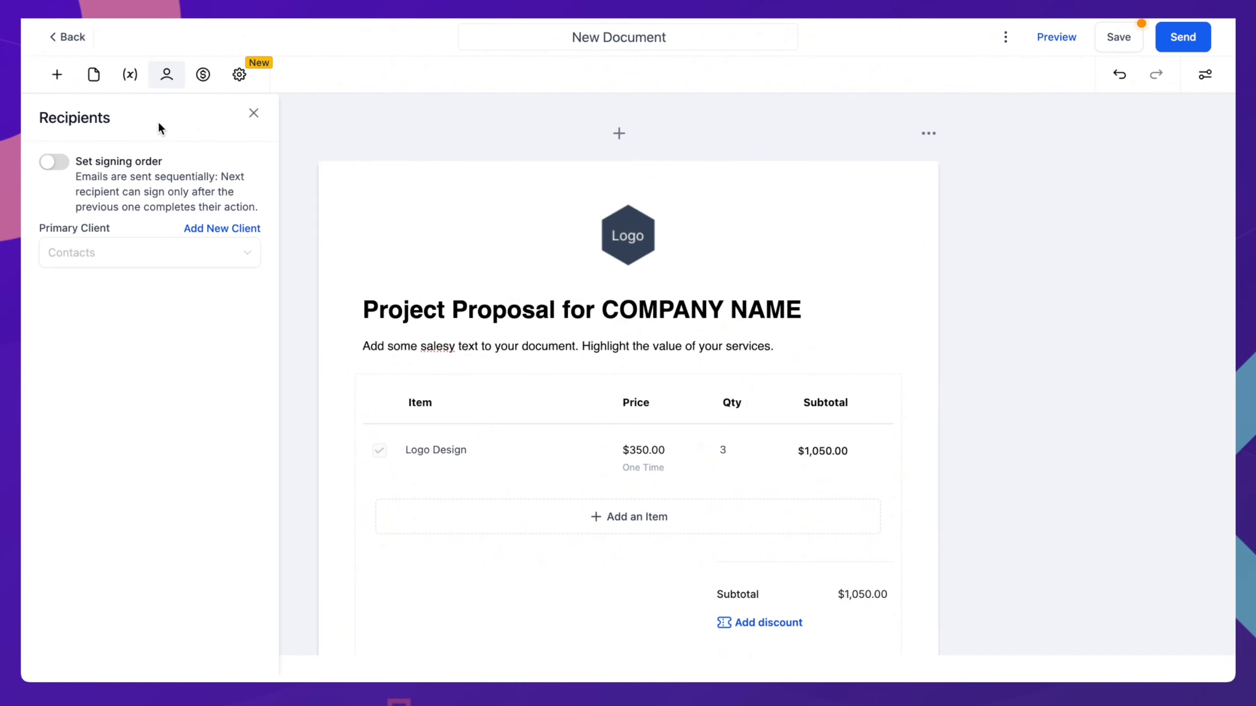
left_click(142, 243)
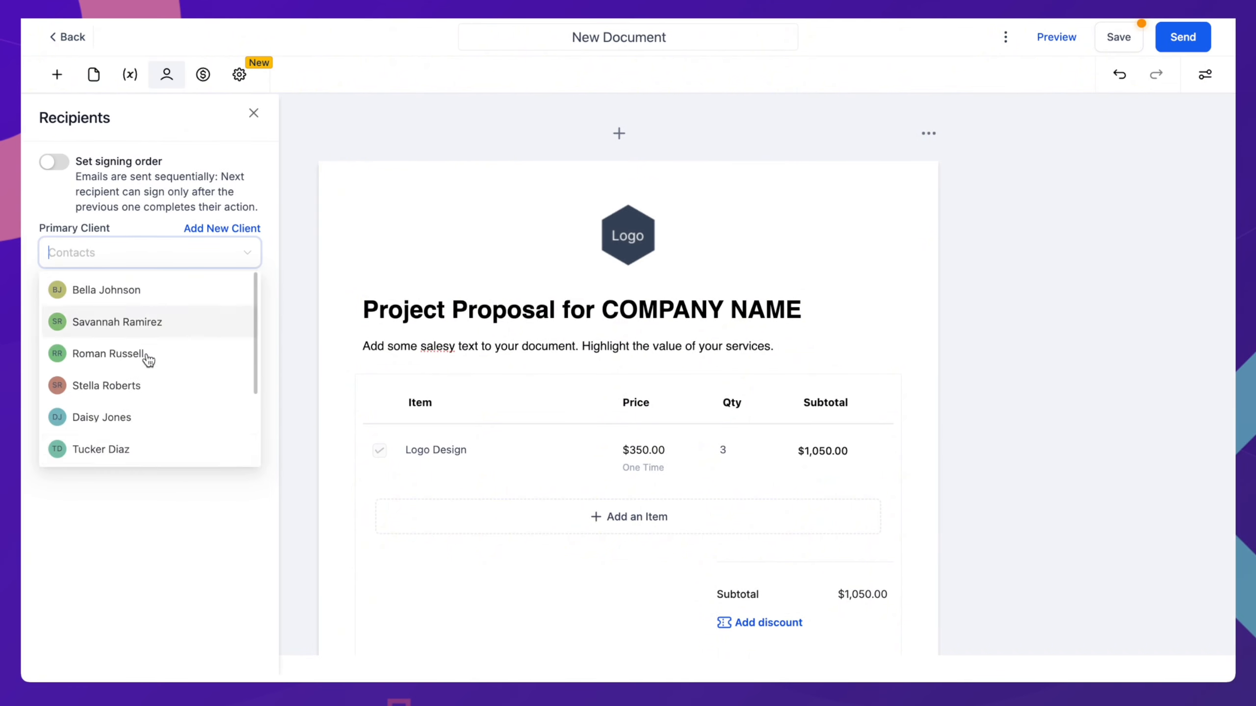
left_click(143, 419)
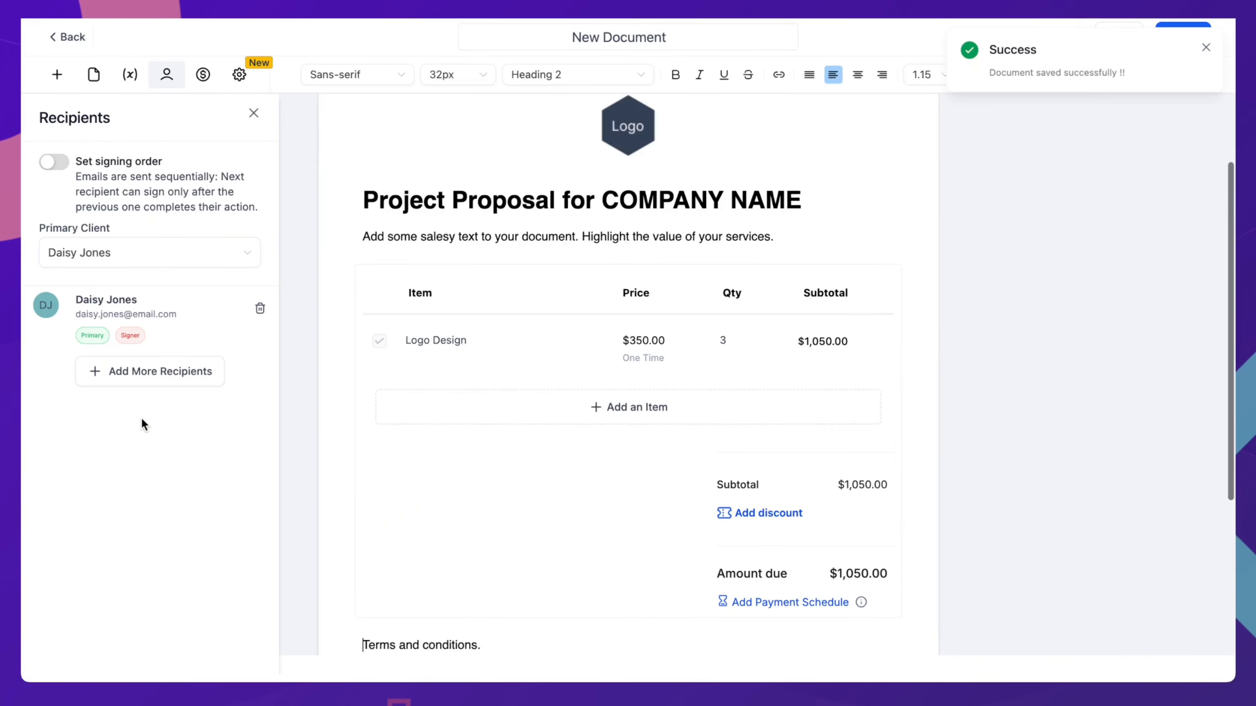
left_click(1206, 47)
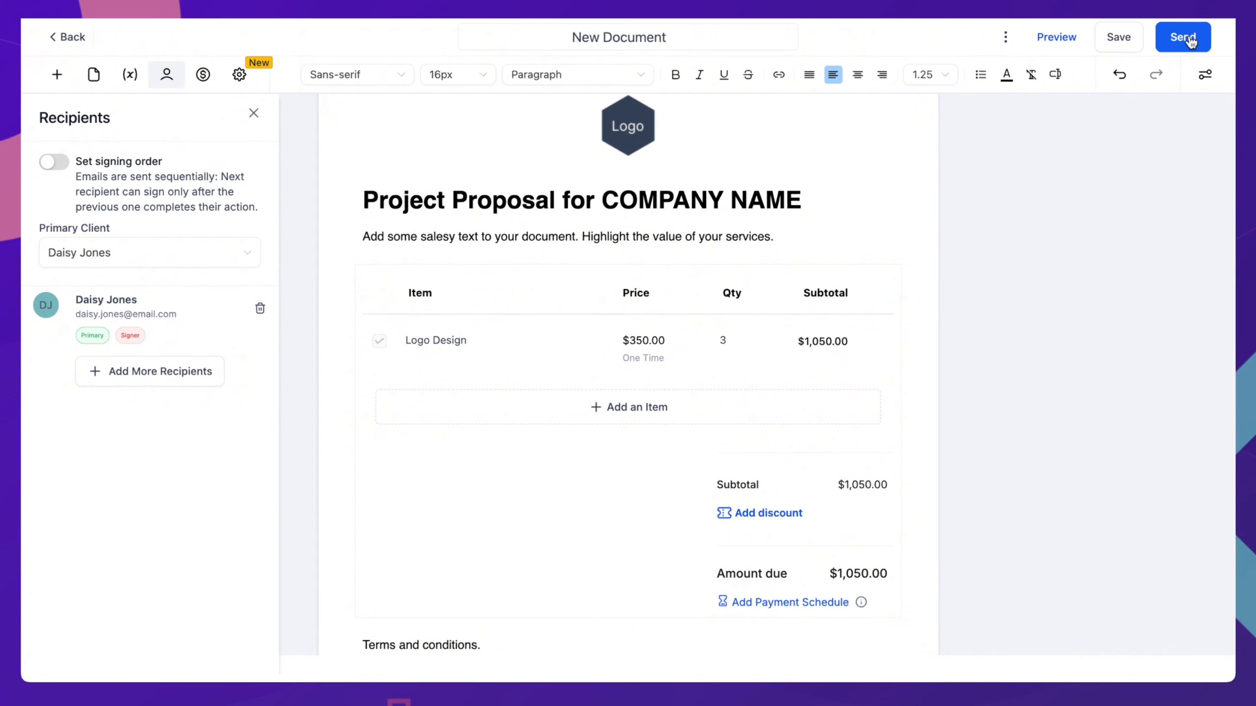
scroll(849, 314, "up", 2)
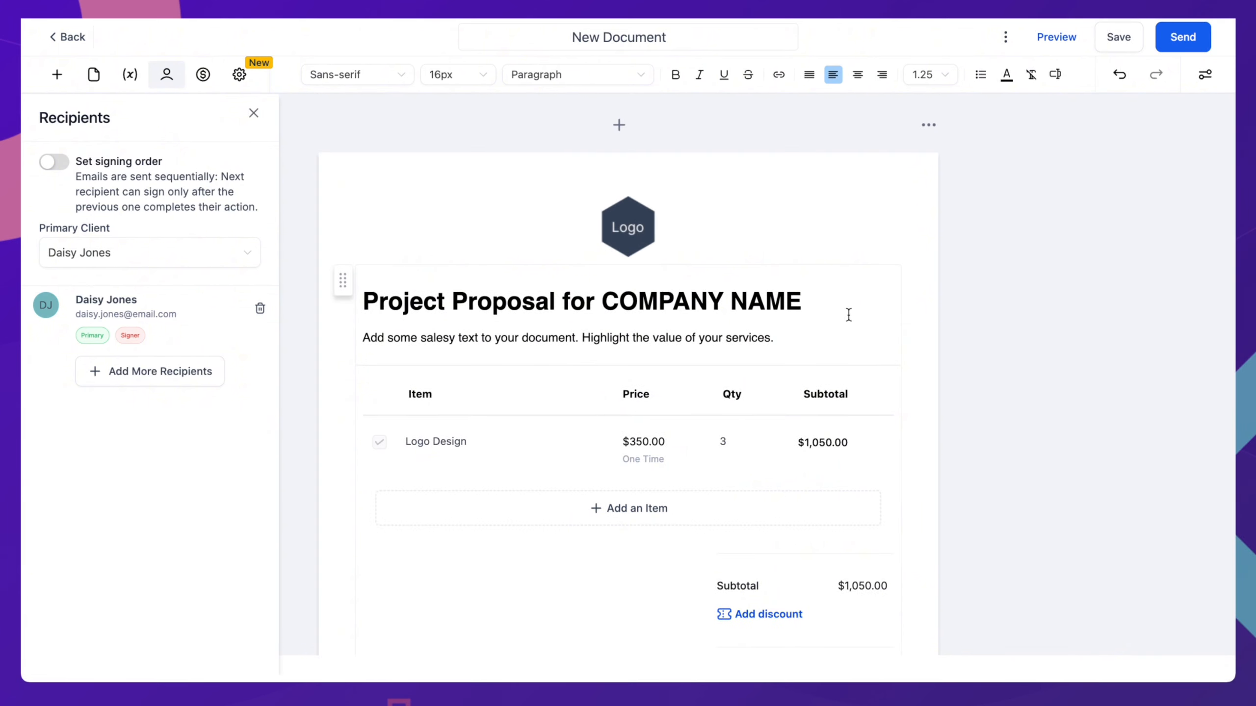